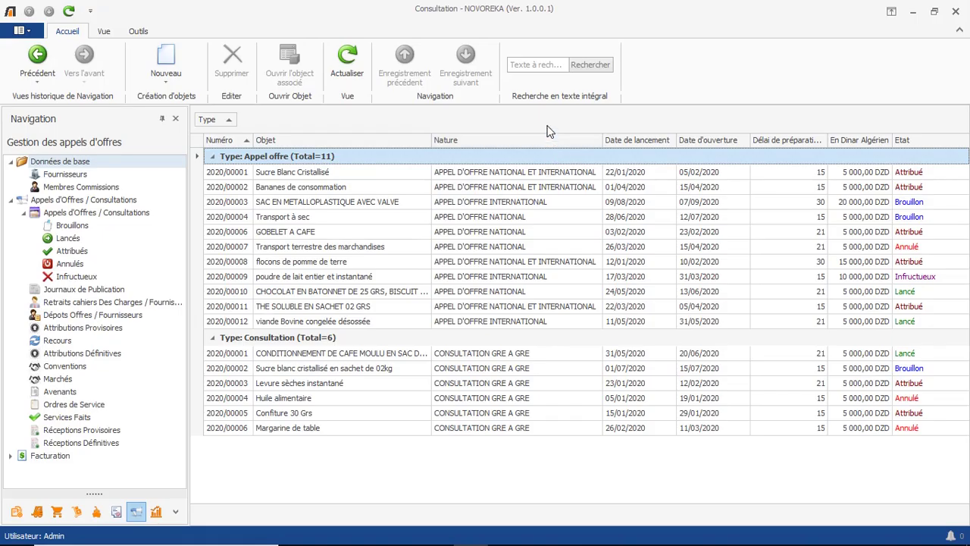
Create call for tender 2020/00013 as APPEL D'OFFRE NATIONAL ET INTERNATIONAL with object 'Café Vert Robusta'.
left_click(171, 55)
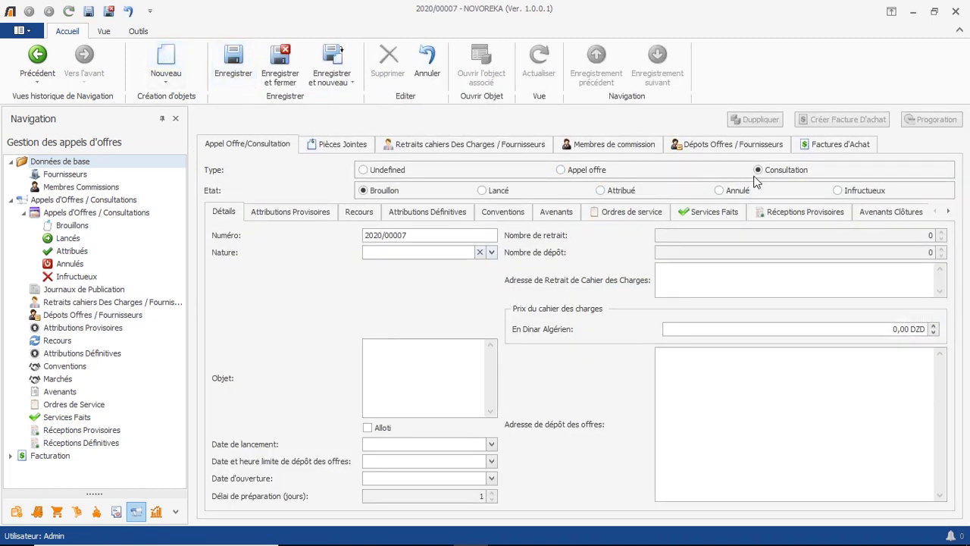
left_click(602, 173)
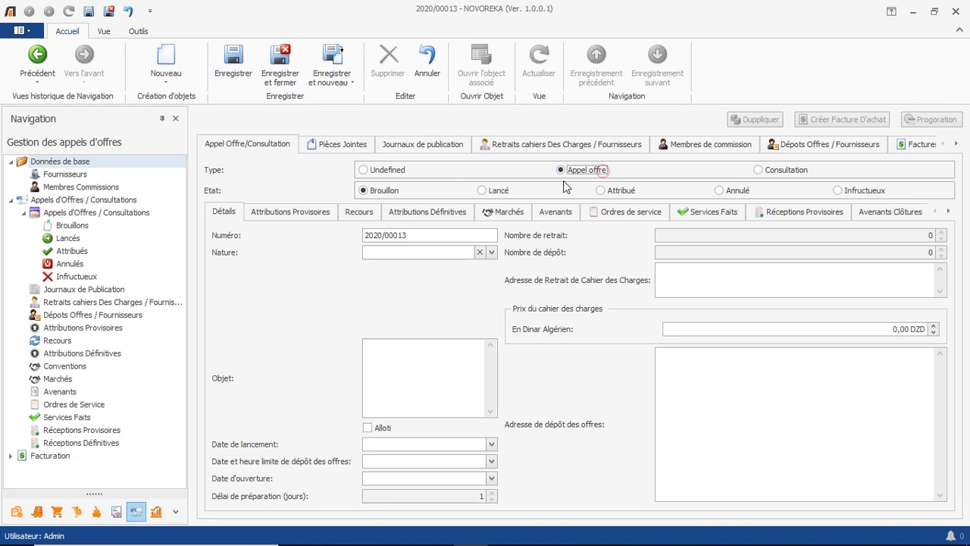
left_click(491, 252)
left_click(497, 311)
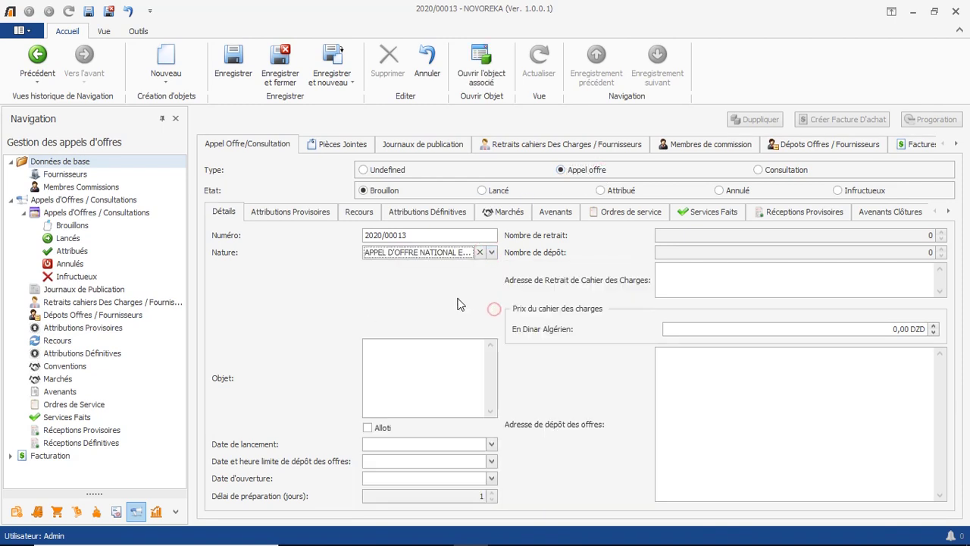
left_click(422, 356)
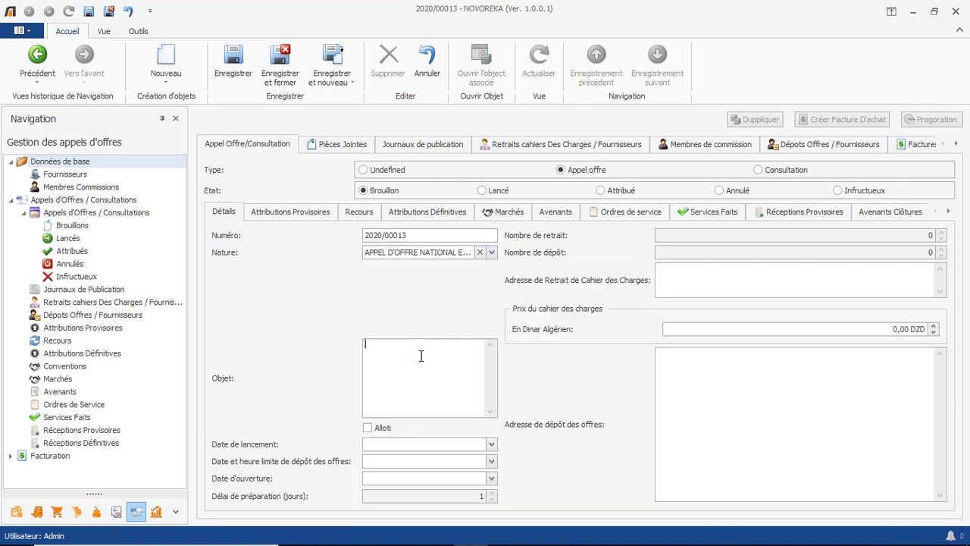
type("Café Vert Robusta")
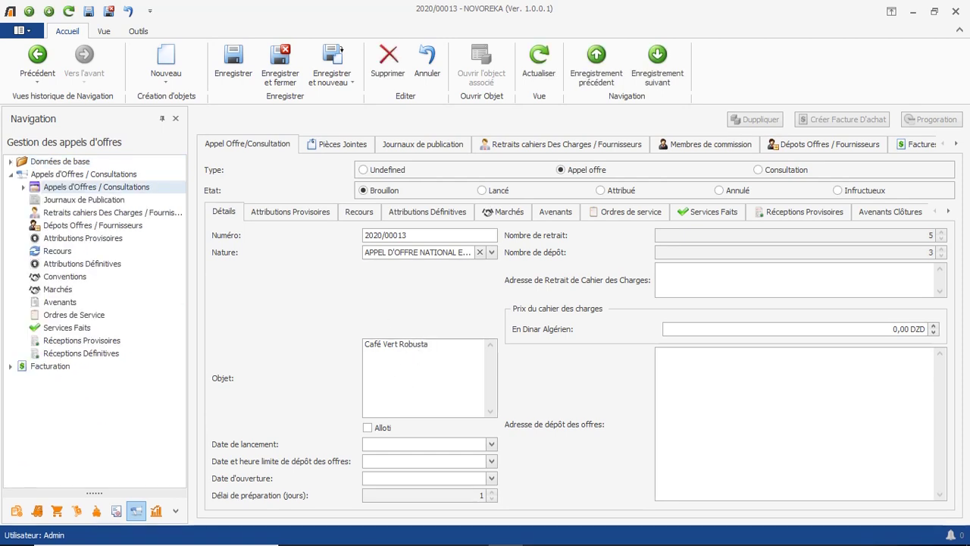
key("Tab")
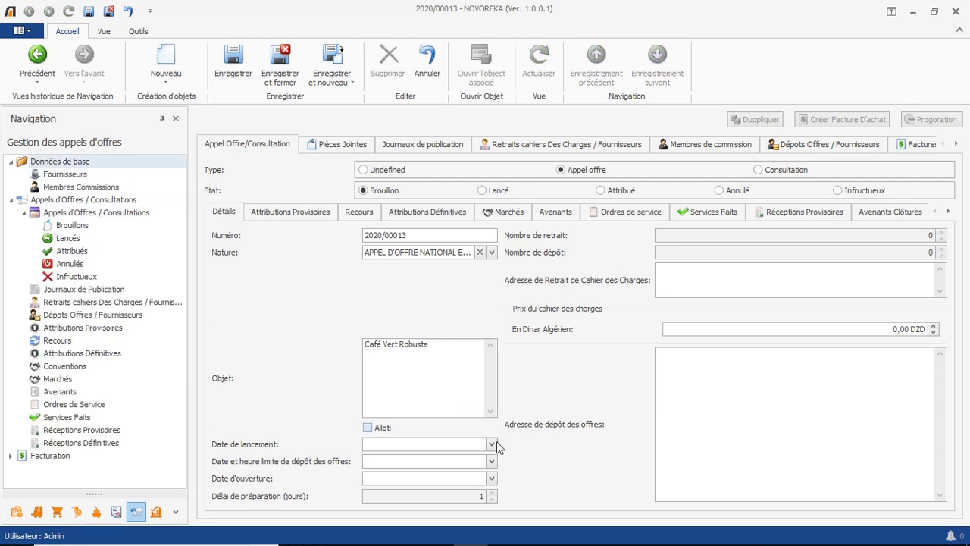
Pick launch date 17 June 2020, deposit deadline 7 July 2020 and opening date 7 July 2020.
left_click(492, 444)
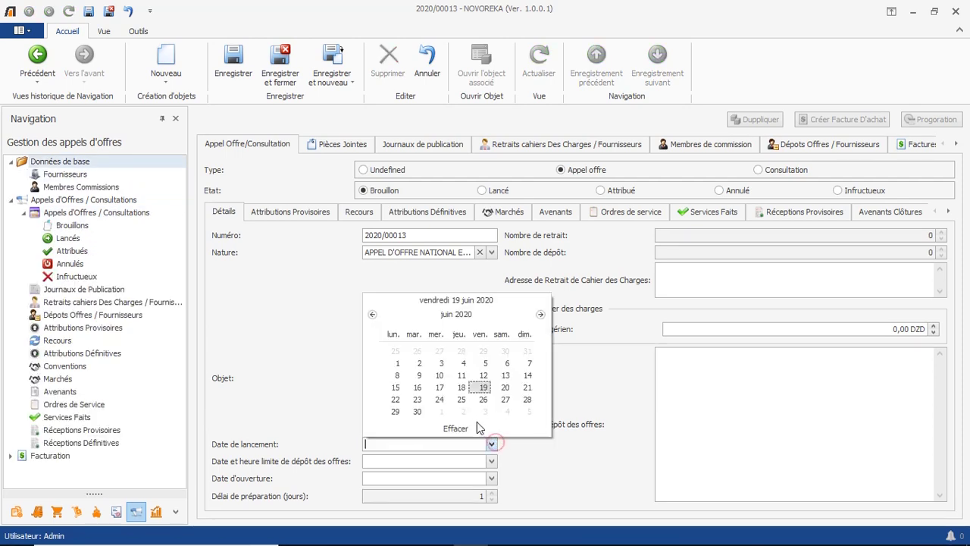
left_click(439, 388)
left_click(492, 461)
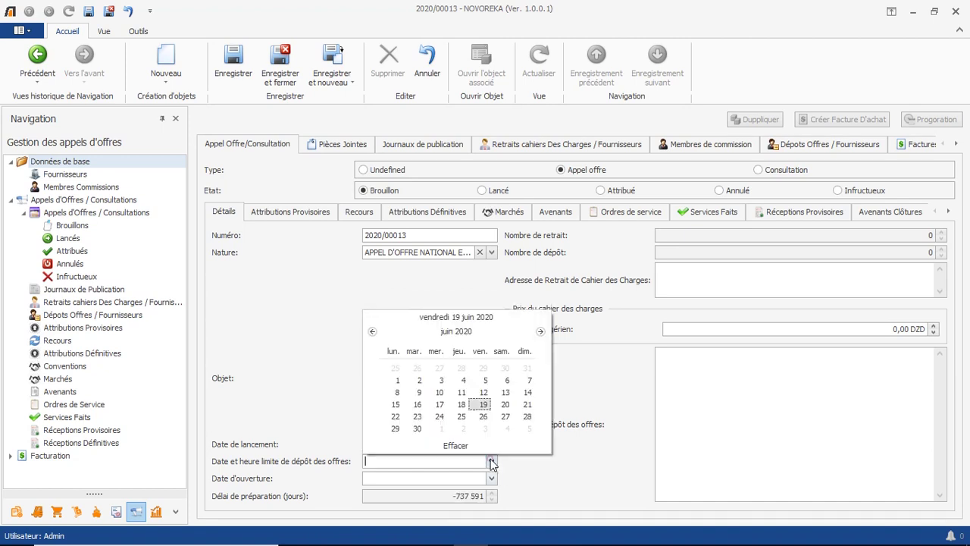
left_click(540, 332)
left_click(417, 380)
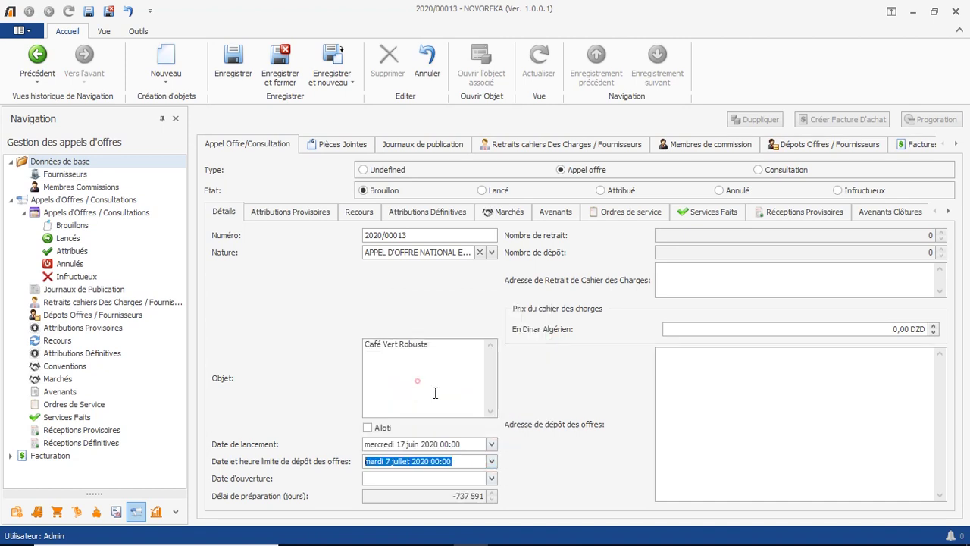
left_click(492, 479)
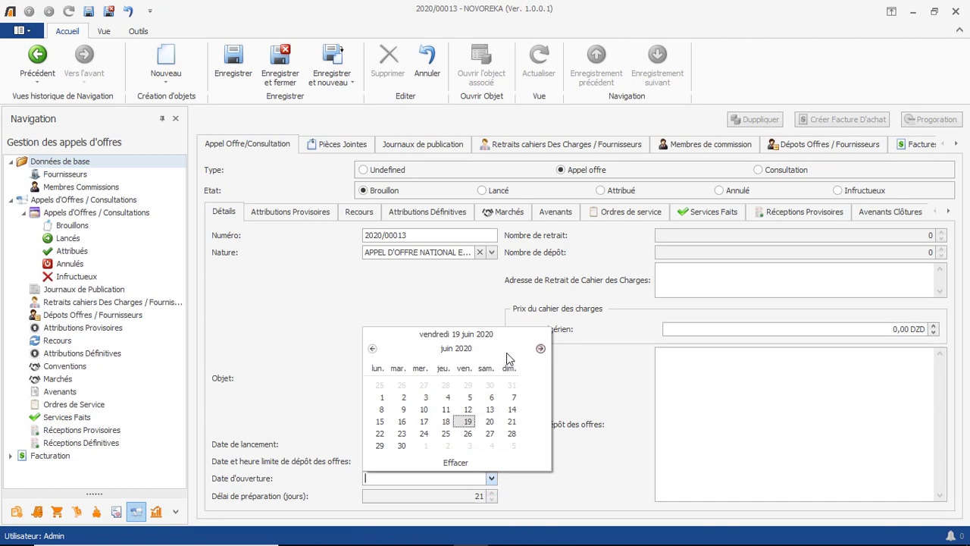
left_click(540, 348)
left_click(404, 397)
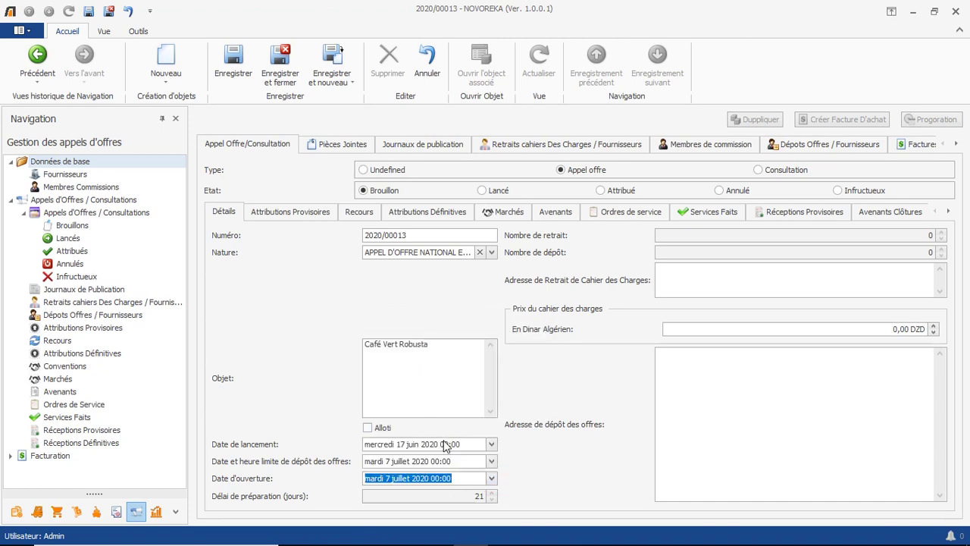
Set the launch, deadline and opening hours to 08, 12 and 14.
left_click(446, 445)
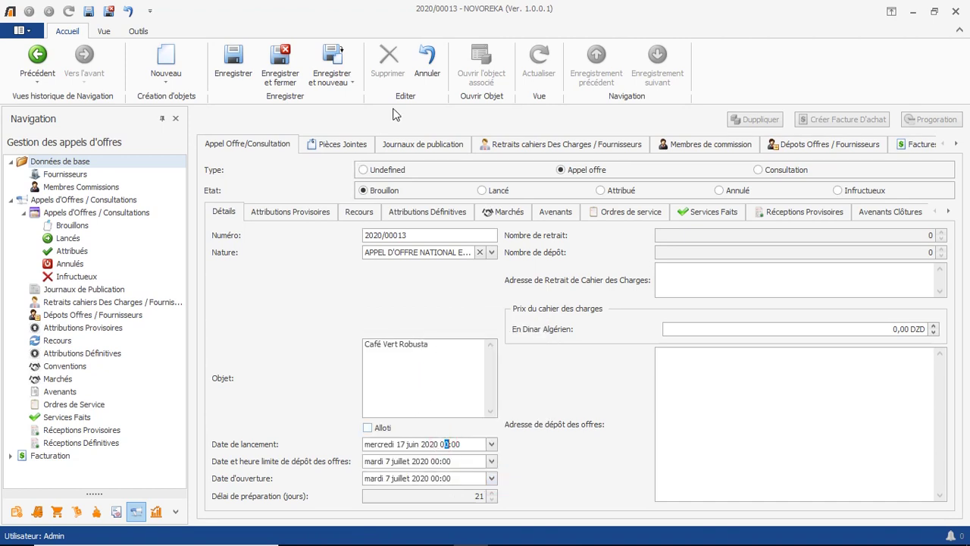
type("8")
left_click(436, 462)
type("12")
left_click(436, 479)
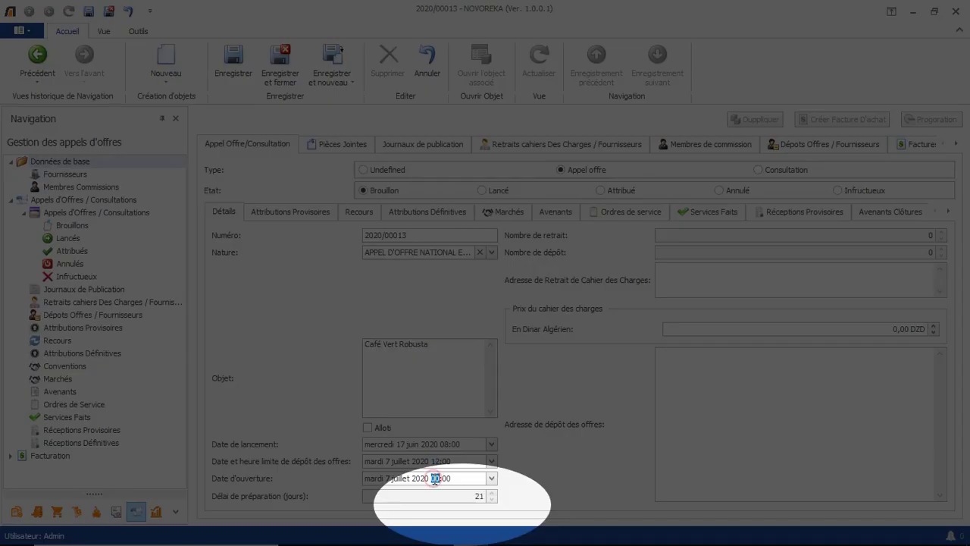
type("14")
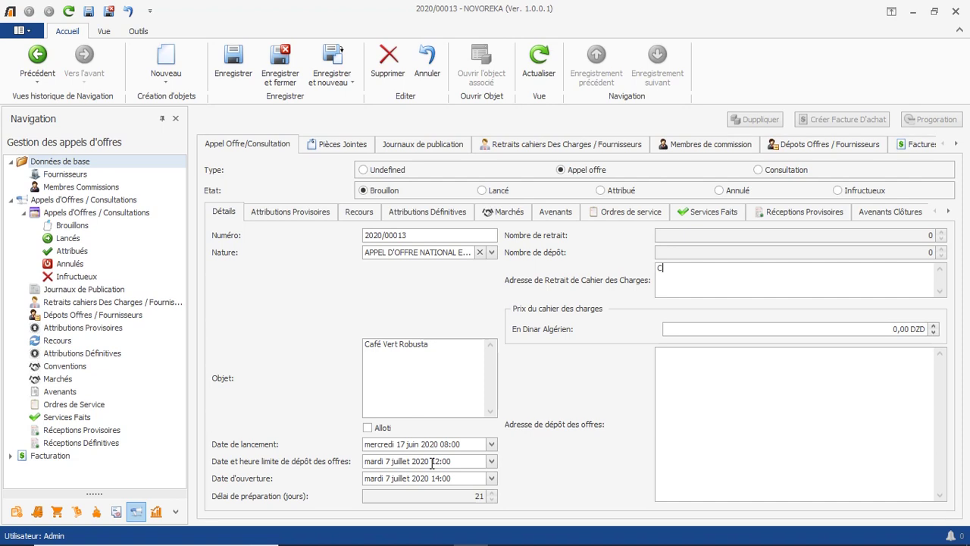
Enter withdrawal and deposit addresses 'Cité des Amandiers Alger' and a 10 000,00 DZD specifications price.
type("s")
type("es Am")
type("andiers A")
type("lger")
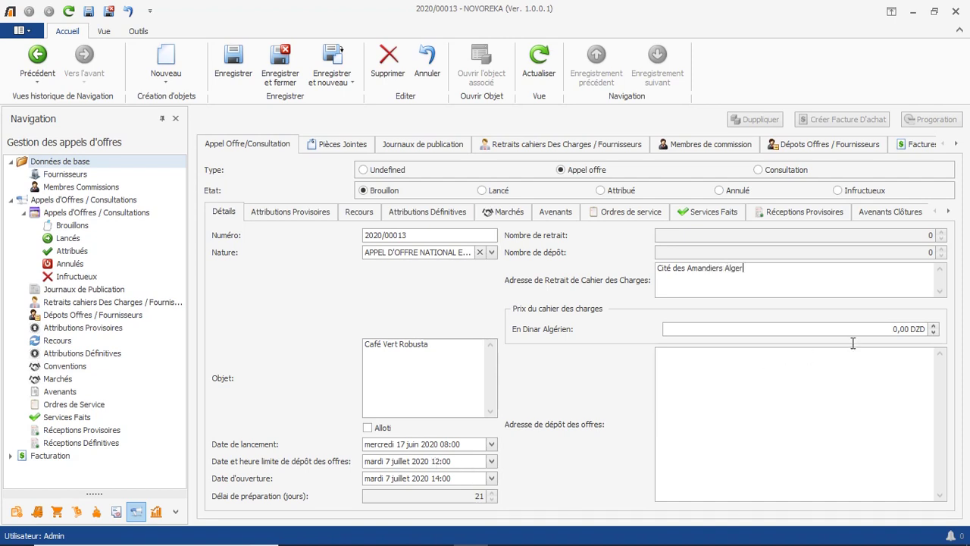
left_click(857, 328)
type("10 00")
left_click(868, 378)
type("Cité des Amandiers Alger")
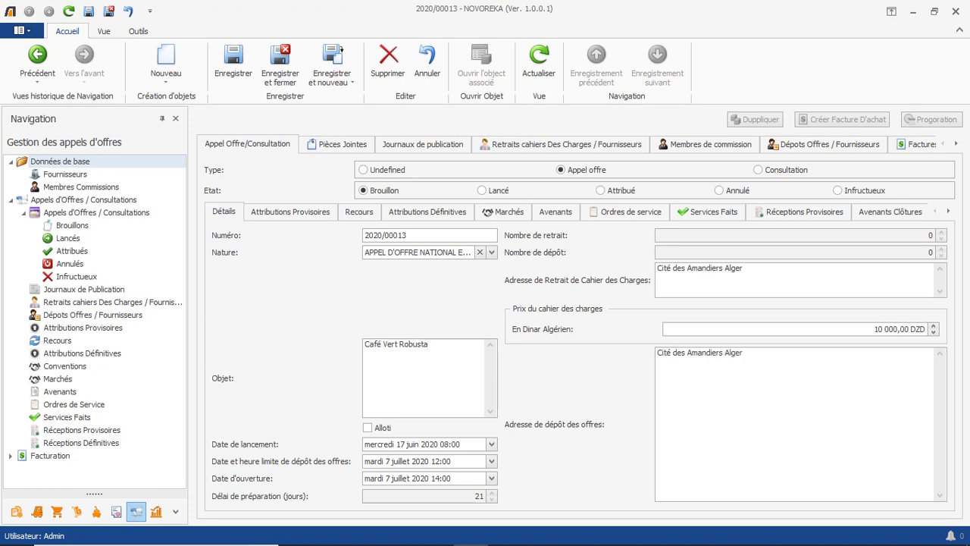
Attach appel d'offre café.docx and cahier des charges.docx, save, and set status to Lancé.
left_click(333, 146)
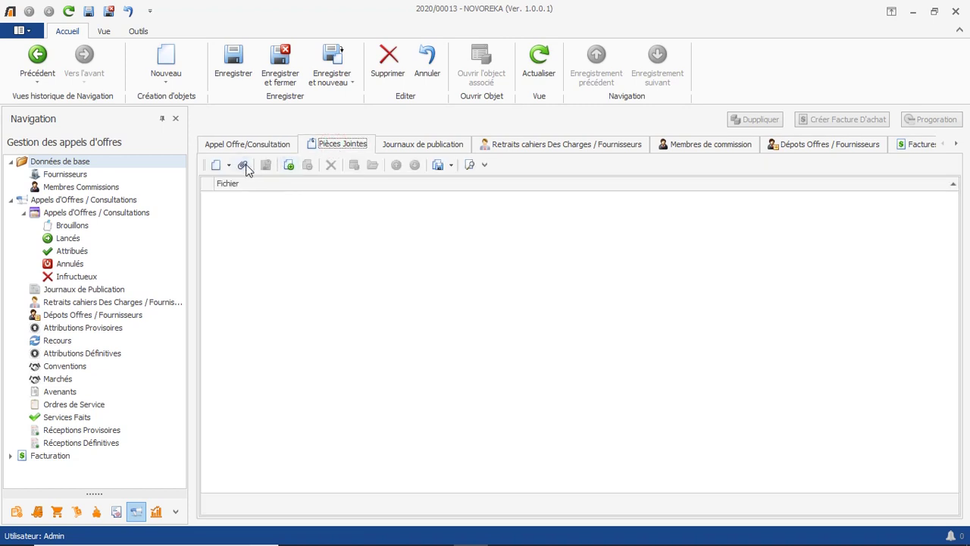
left_click(244, 165)
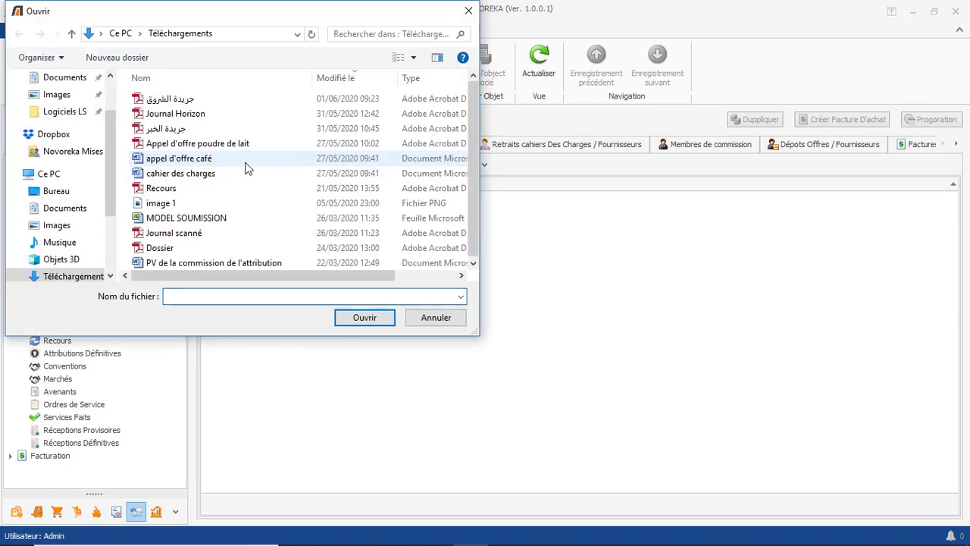
left_click(243, 160)
left_click(239, 176, "ctrl")
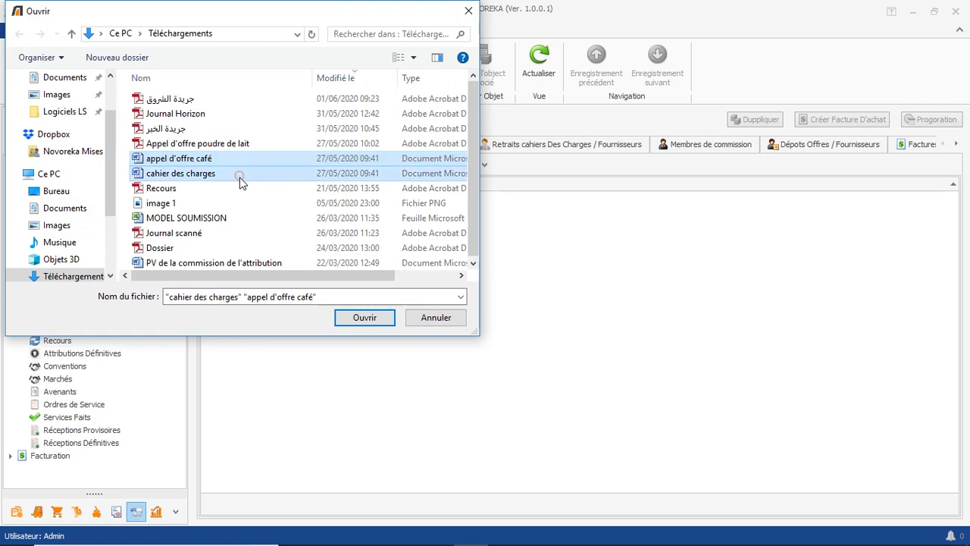
left_click(347, 321)
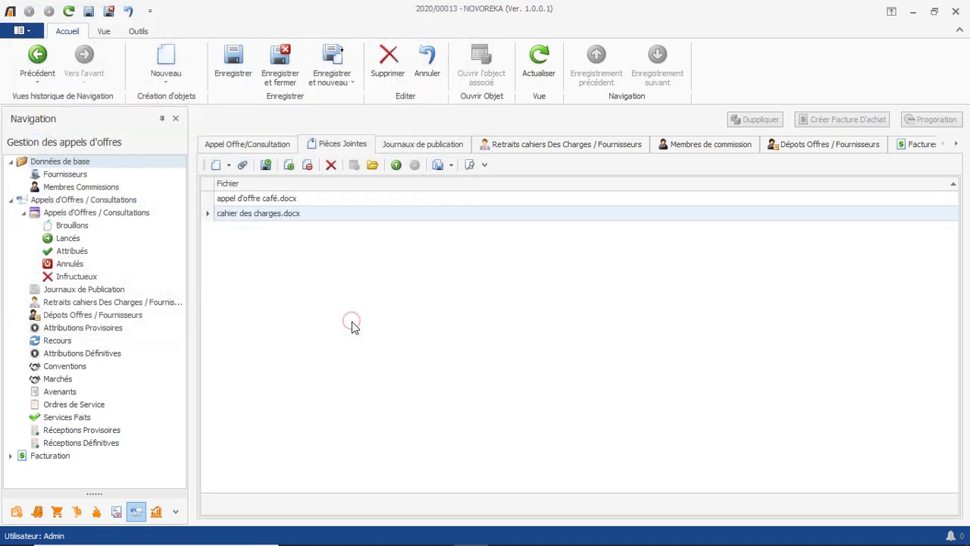
left_click(237, 59)
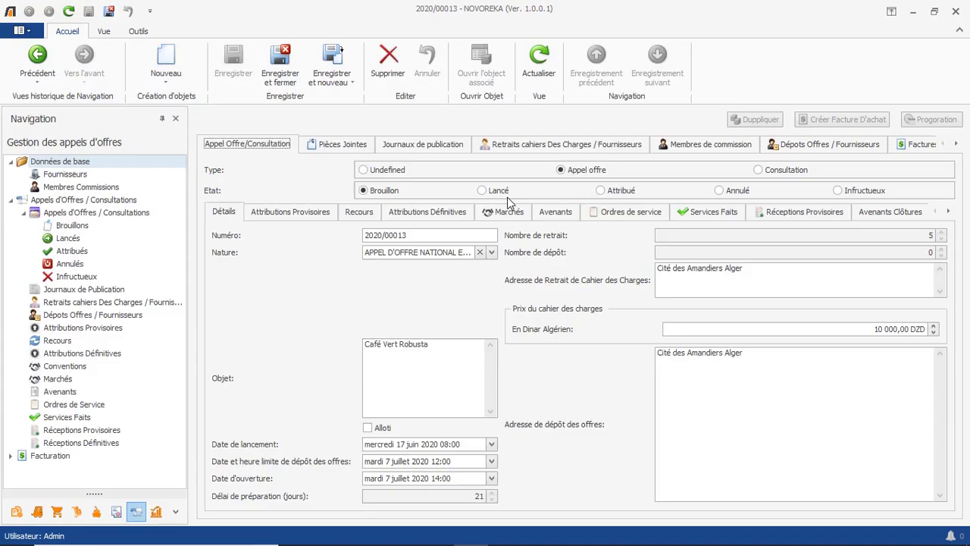
left_click(505, 193)
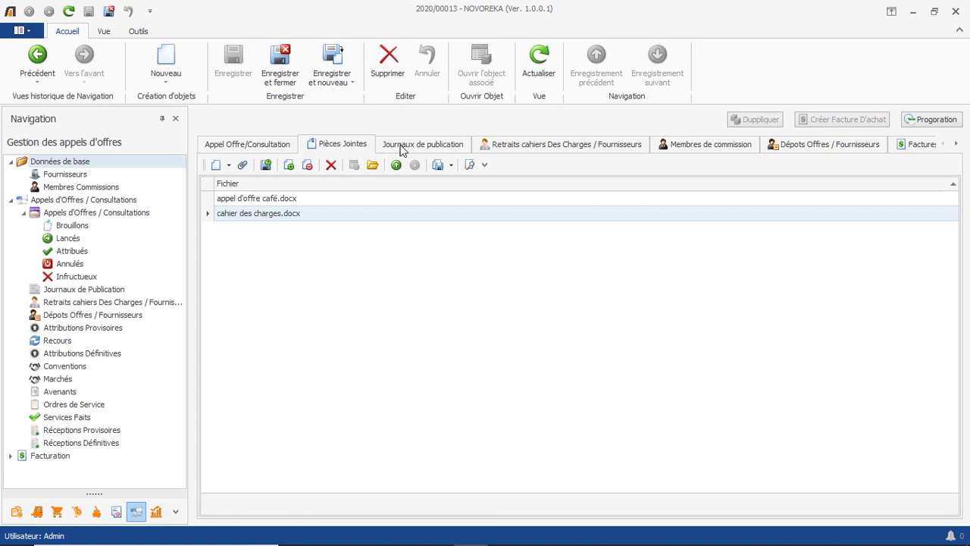
Add a publication entry dated 17/06/2020 in the echourouk newspaper.
left_click(404, 147)
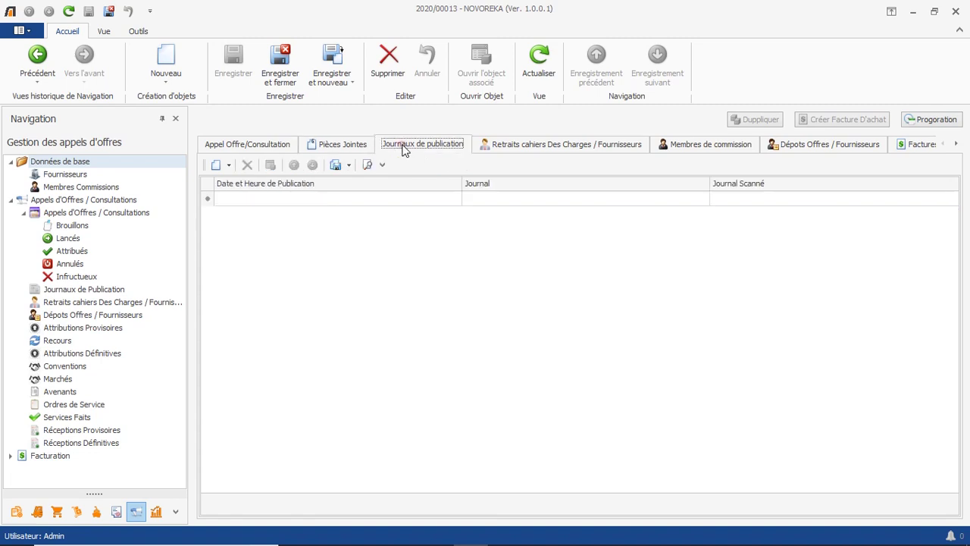
left_click(430, 196)
left_click(430, 199)
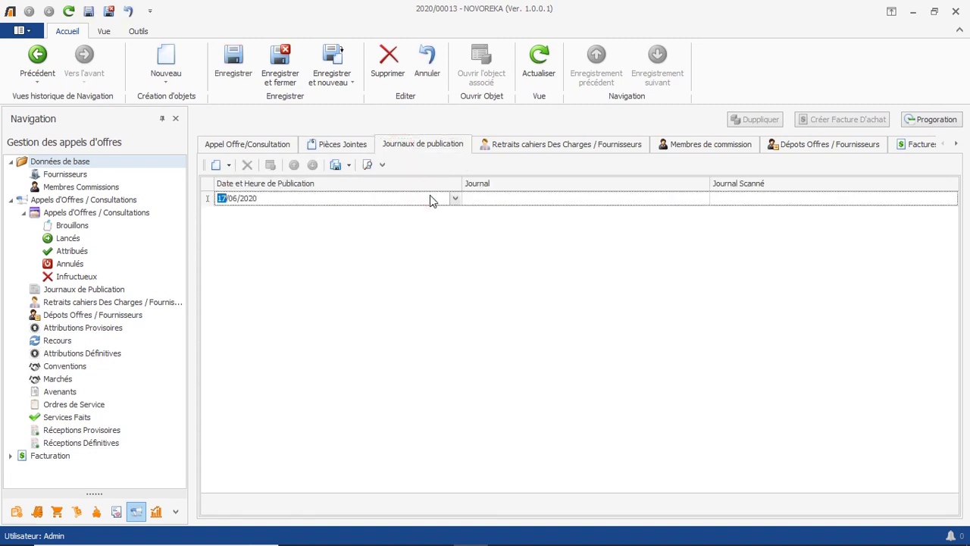
left_click(623, 199)
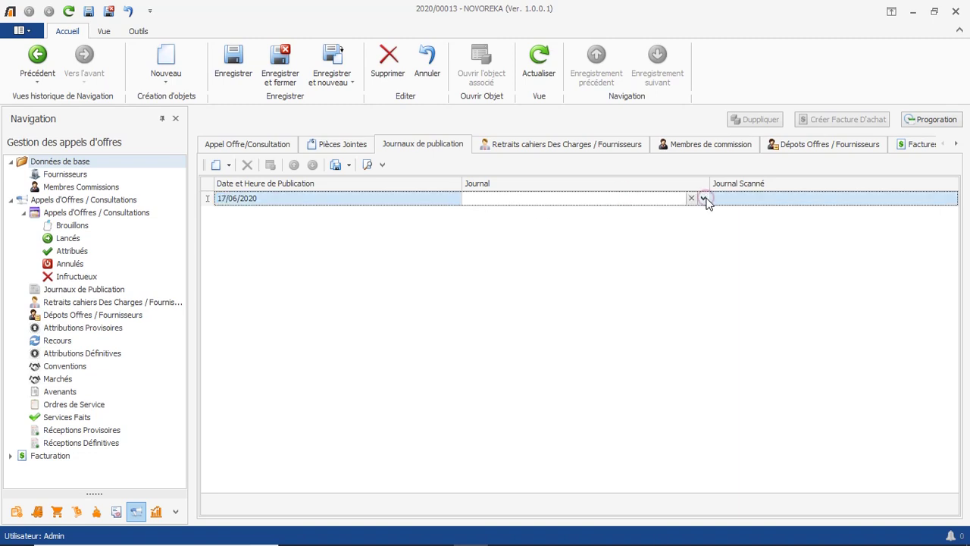
left_click(705, 200)
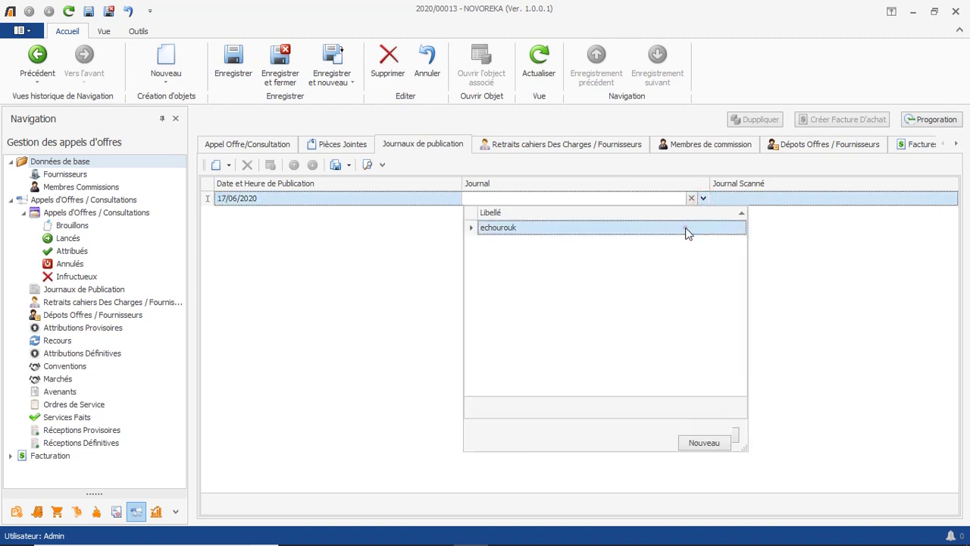
left_click(686, 229)
Attach the scanned journal PDF 'جريدة الشروق.pdf' and save the publication entry.
left_click(944, 199)
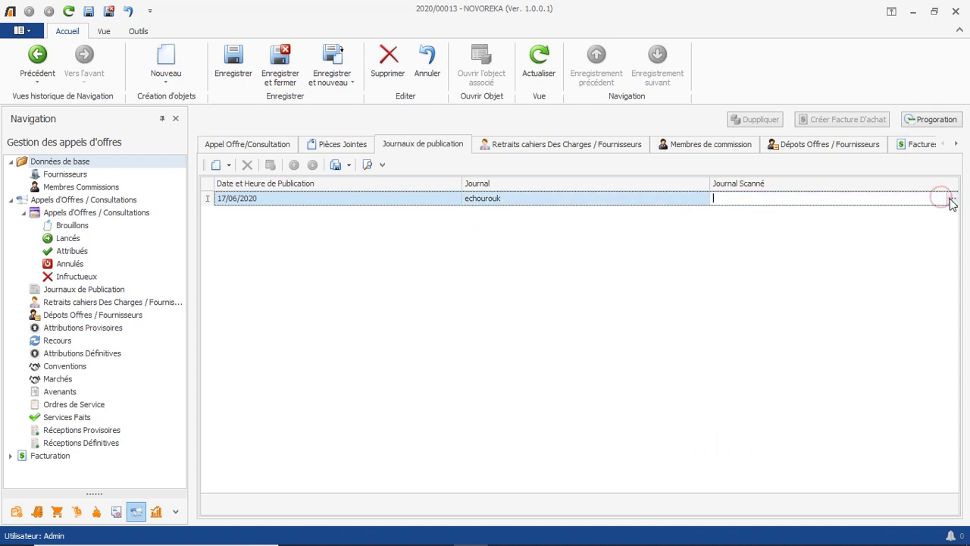
left_click(951, 199)
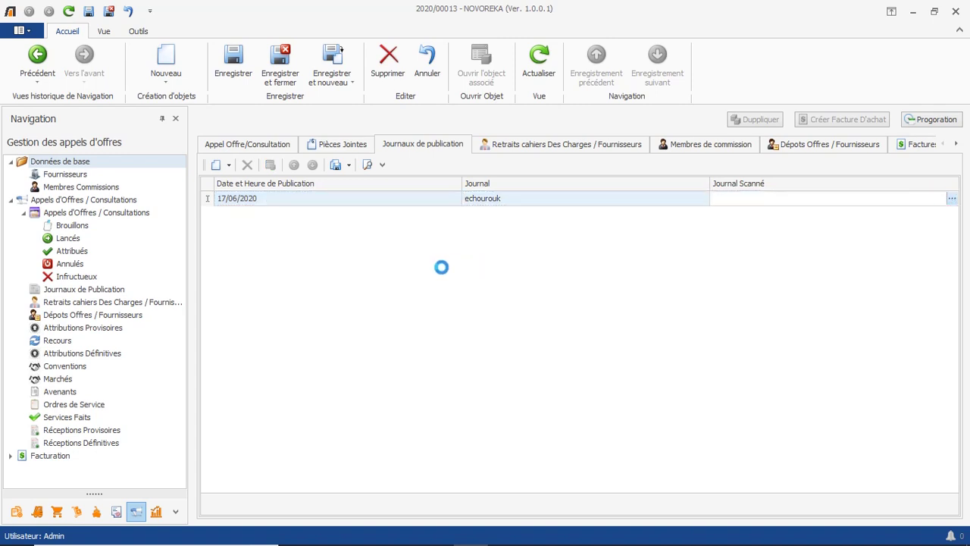
left_click(226, 99)
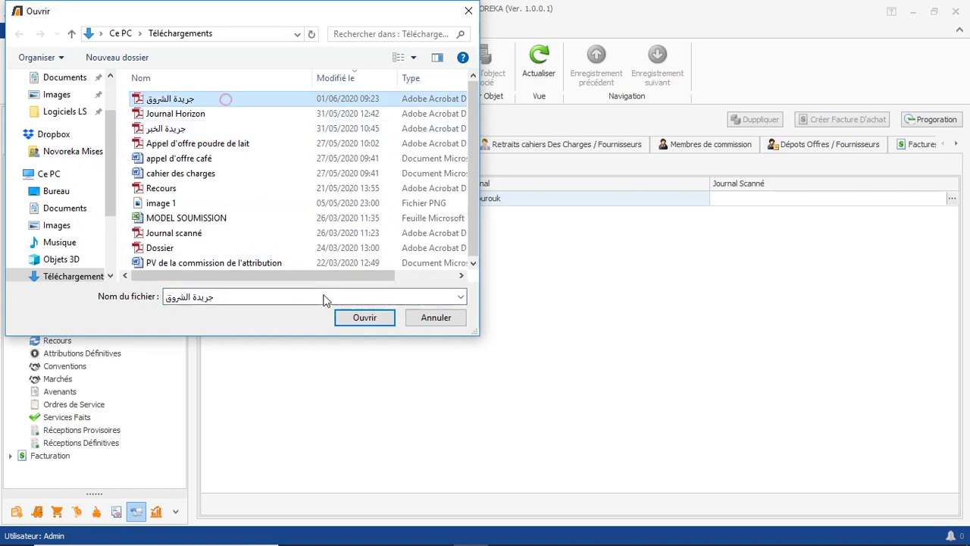
left_click(348, 316)
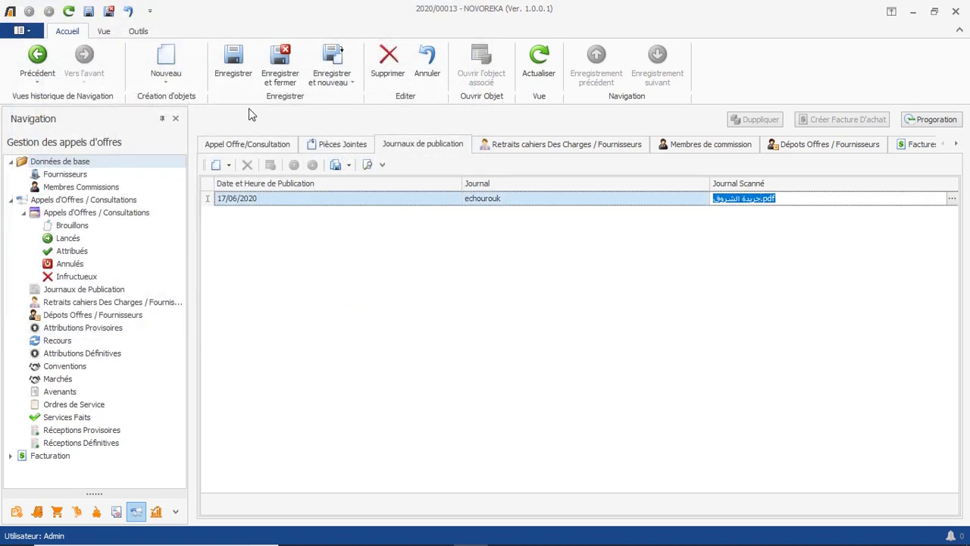
left_click(236, 55)
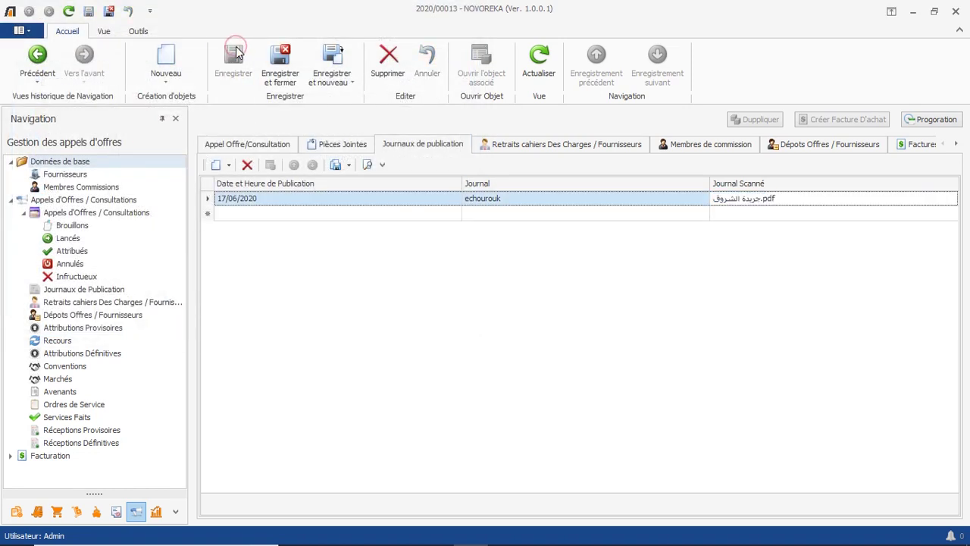
left_click(567, 144)
Create and save a new supplier company SARL AFRICAFE for the withdrawal.
left_click(580, 198)
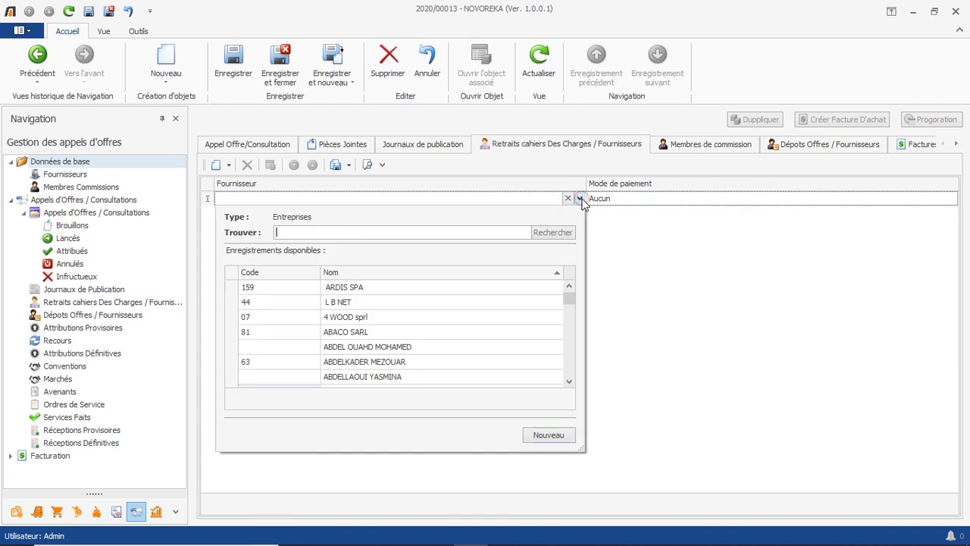
left_click(538, 434)
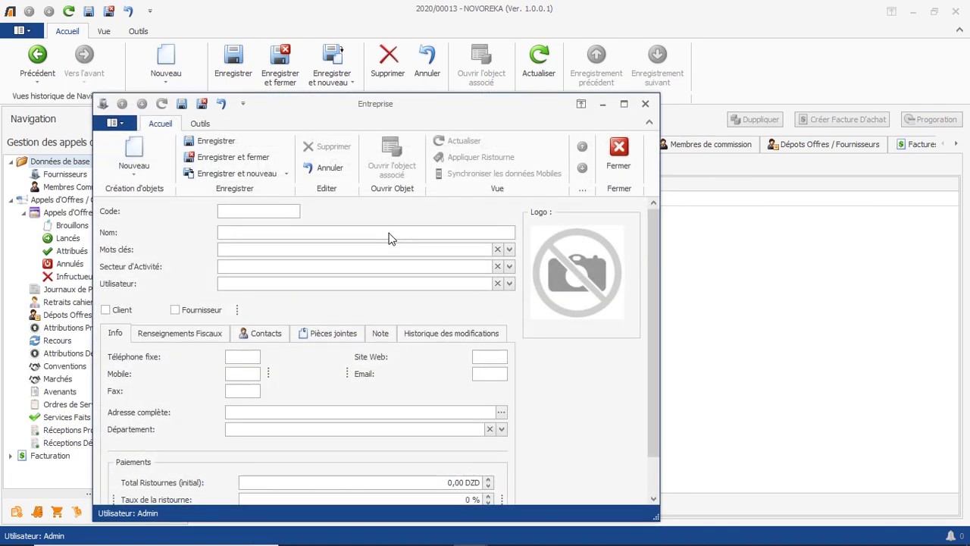
type("12487")
left_click(325, 229)
type("SARL AFRICAFE")
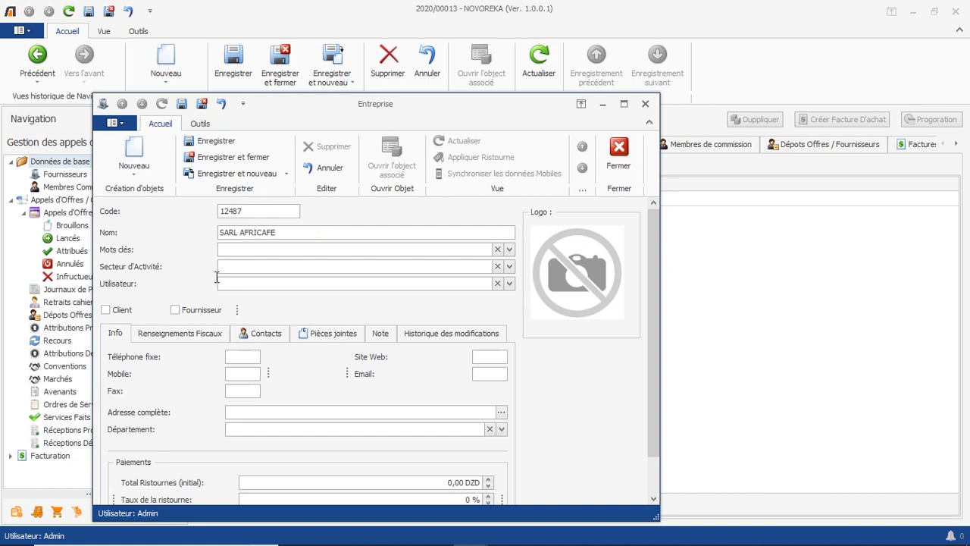
left_click(180, 310)
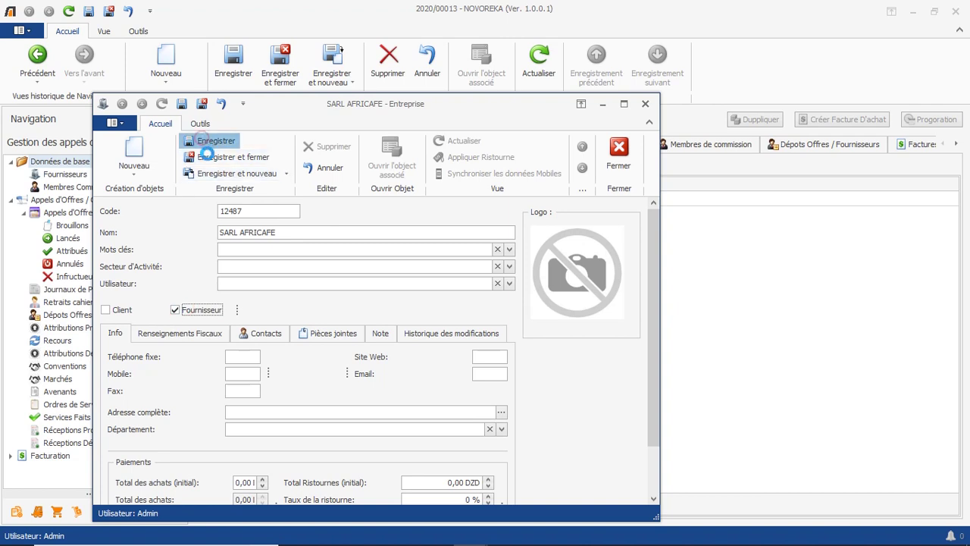
left_click(196, 140)
left_click(206, 157)
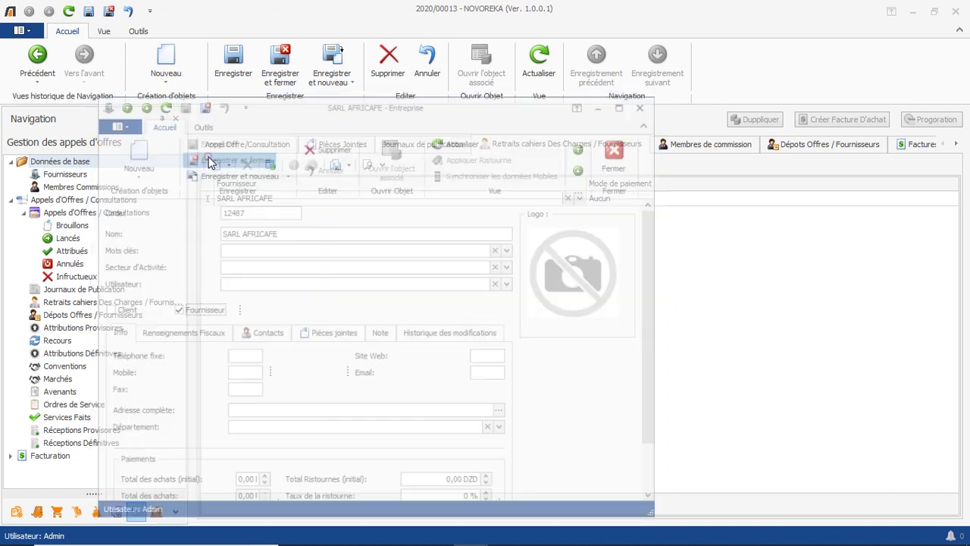
Set SARL AFRICAFE's payment method to Espèces, save, and check the Nombre de retrait count.
left_click(814, 198)
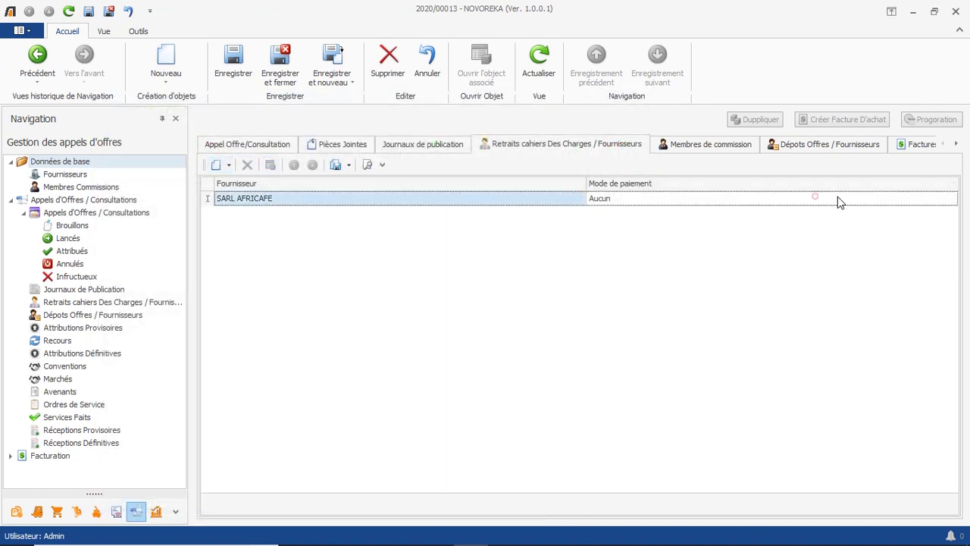
left_click(931, 200)
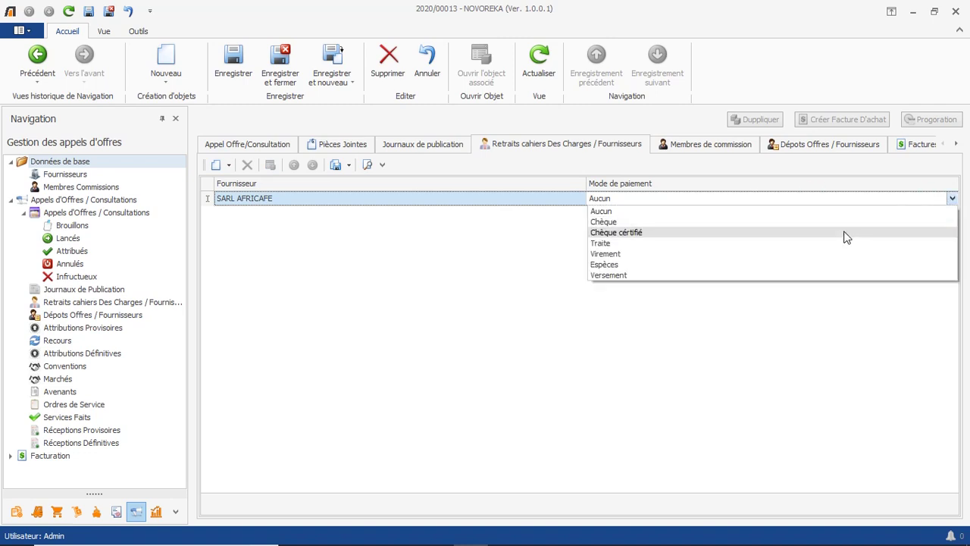
left_click(836, 264)
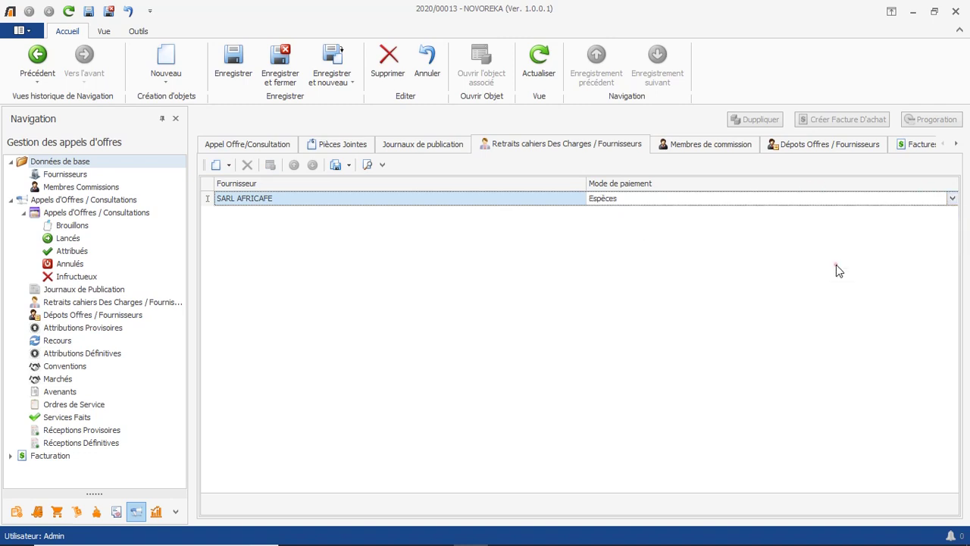
left_click(233, 57)
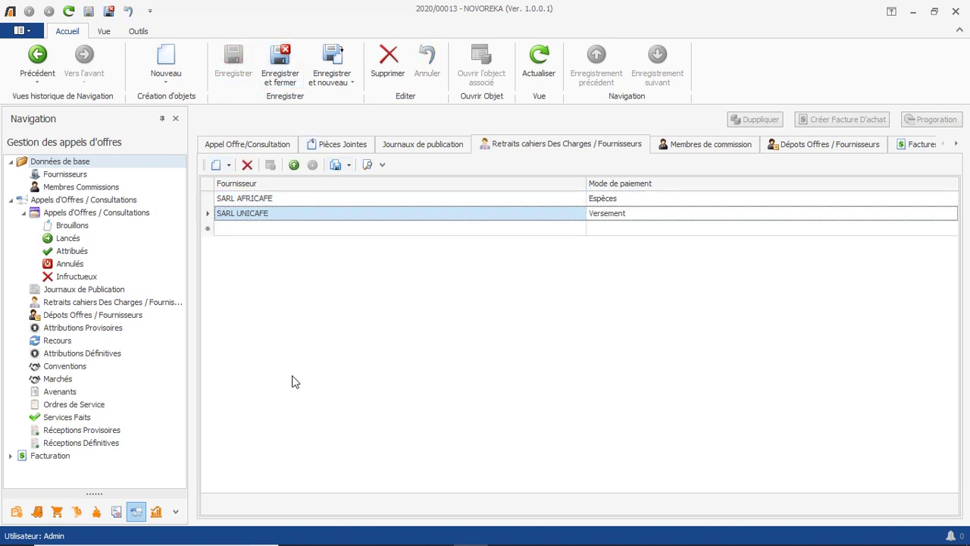
left_click(233, 146)
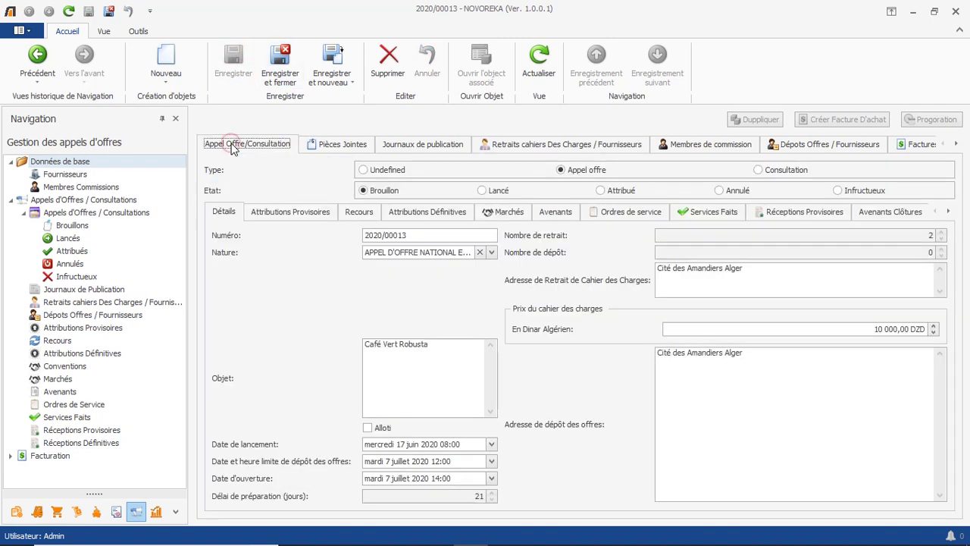
left_click(914, 236)
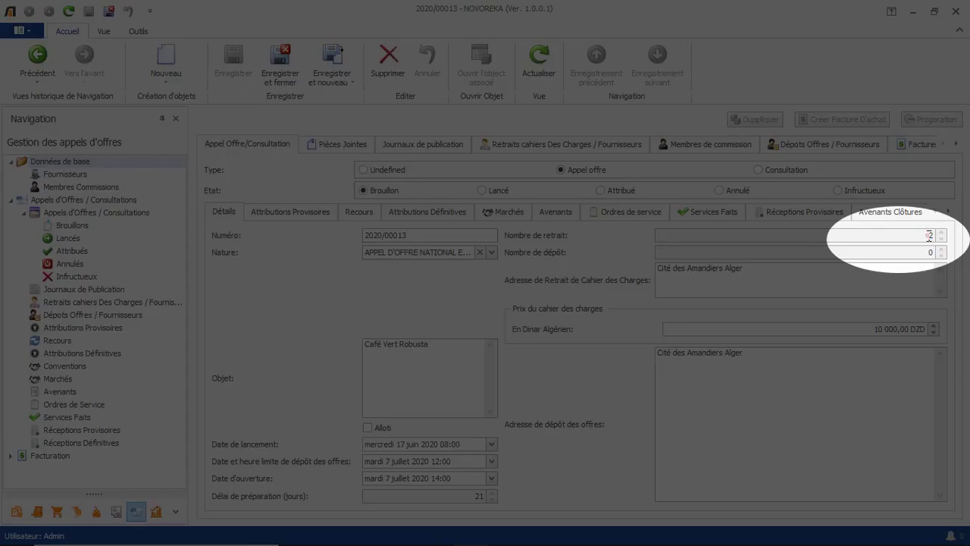
double_click(930, 236)
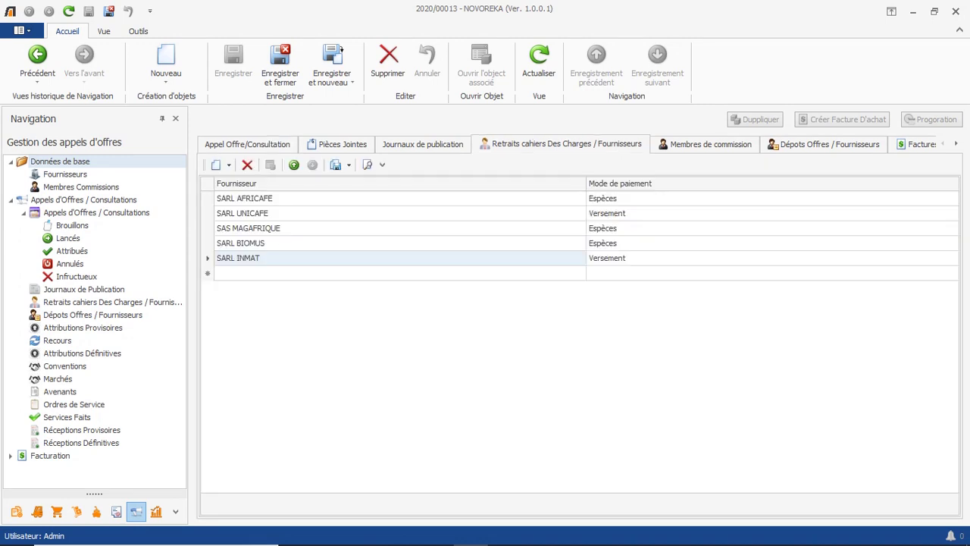
Add a commission member row with the member's name, phone number and e-mail.
left_click(681, 148)
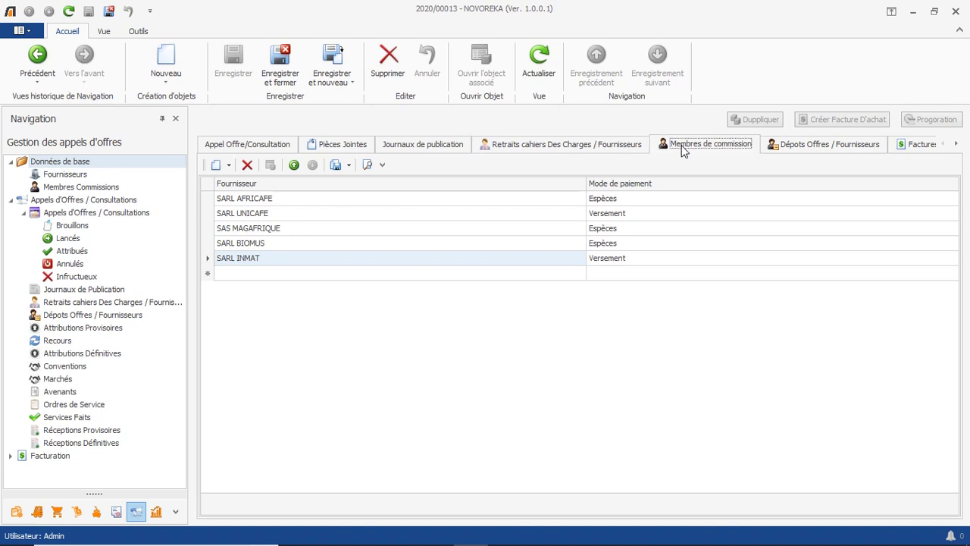
left_click(400, 202)
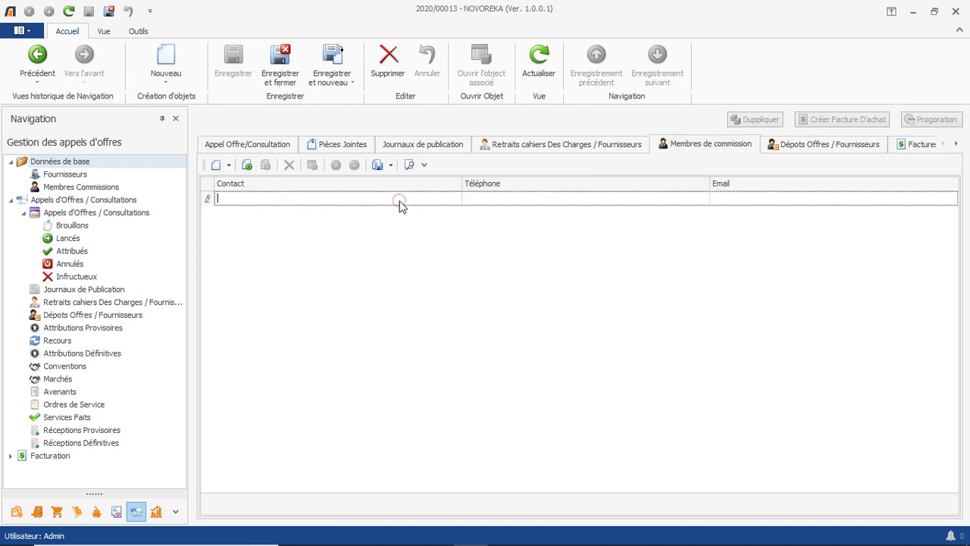
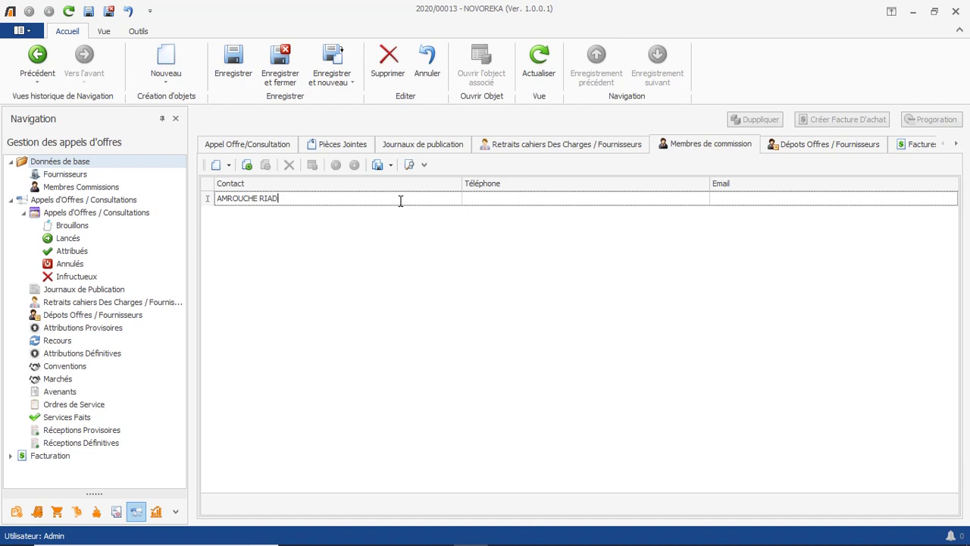
left_click(505, 200)
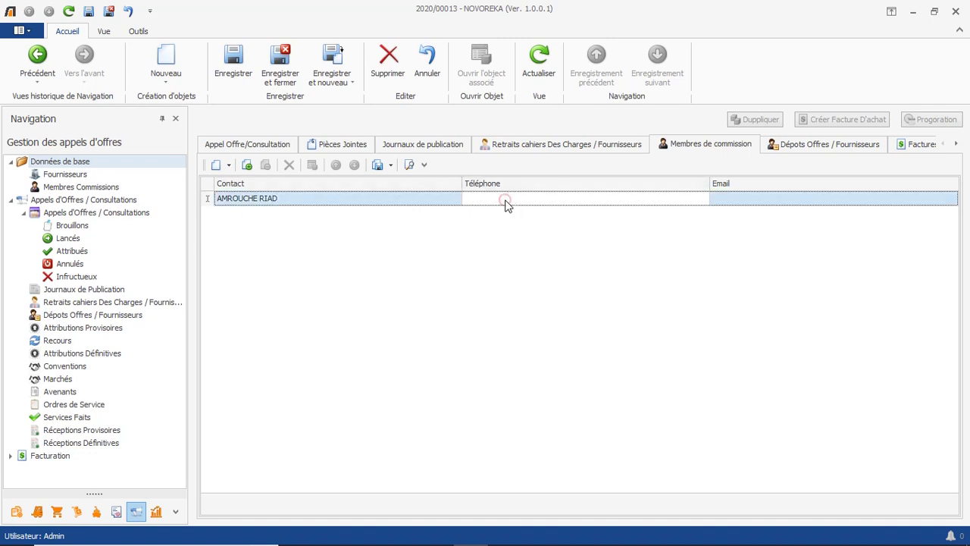
left_click(716, 203)
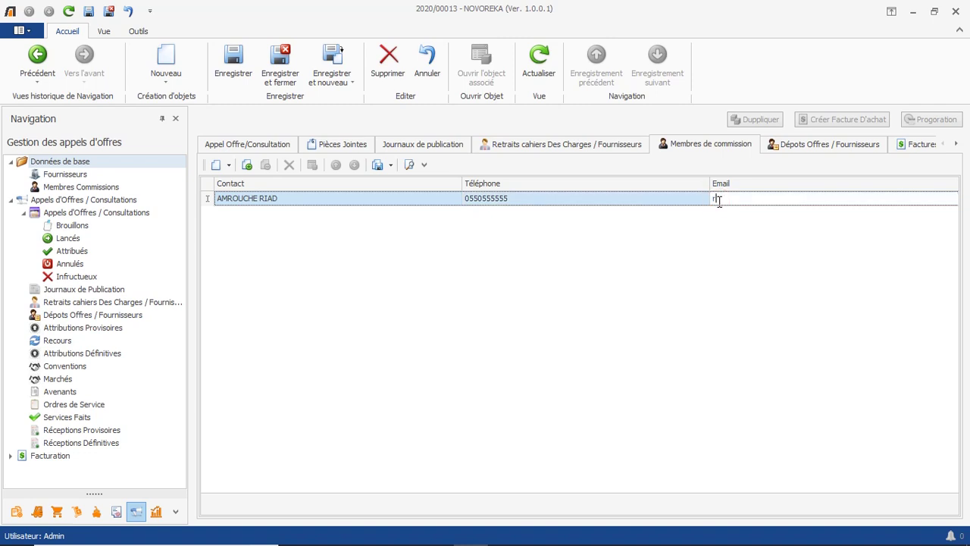
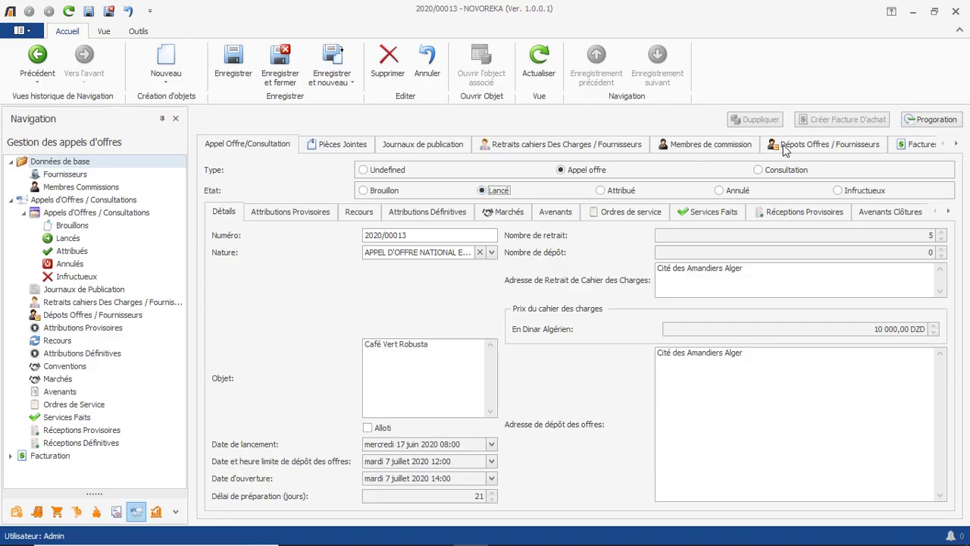
Record and save an offer deposit from SARL AFRICAFE with its proposed amount.
left_click(785, 148)
left_click(423, 200)
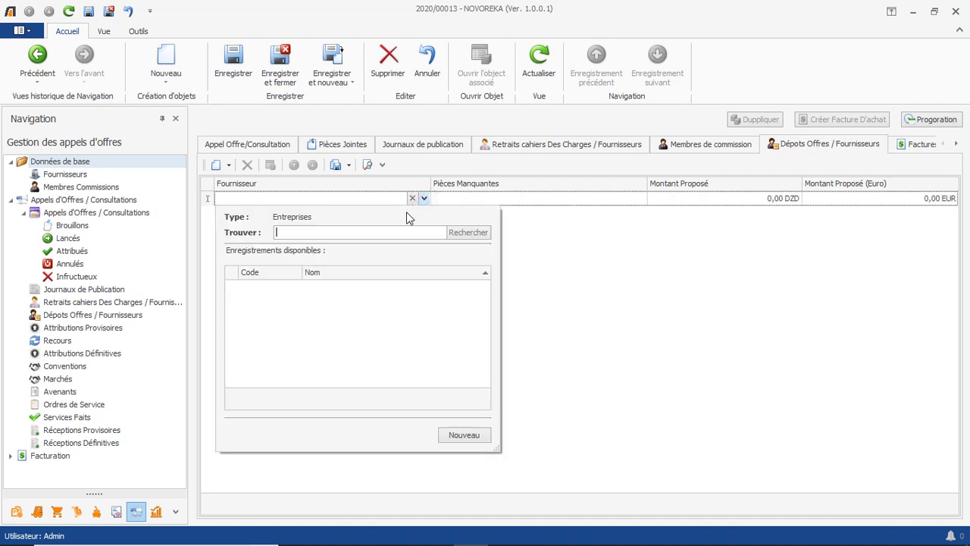
type("afric")
key("Return")
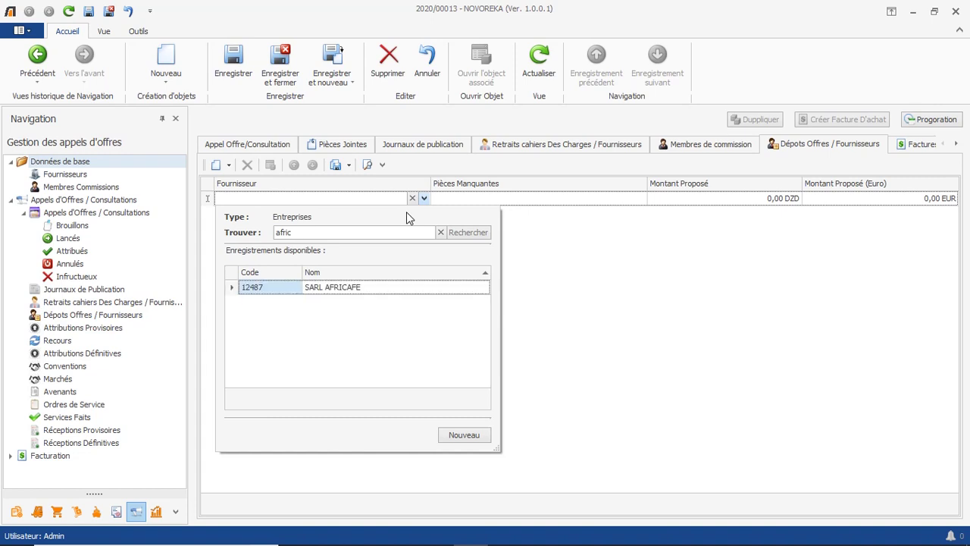
double_click(341, 285)
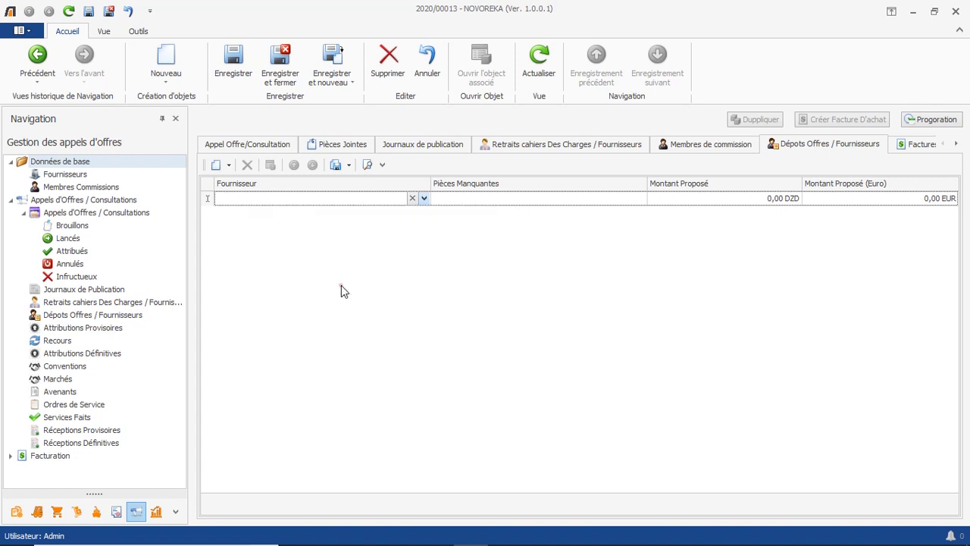
left_click(533, 198)
left_click(712, 198)
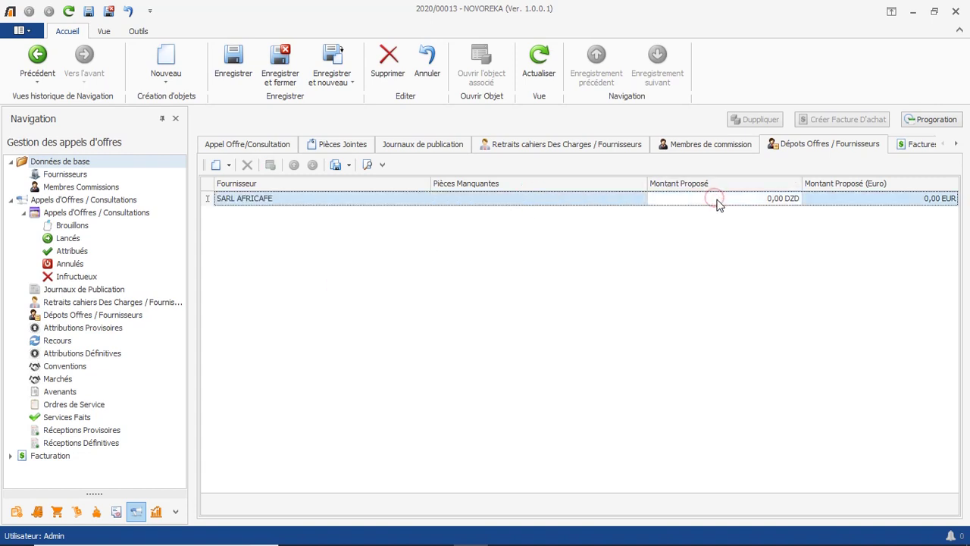
type("12 54")
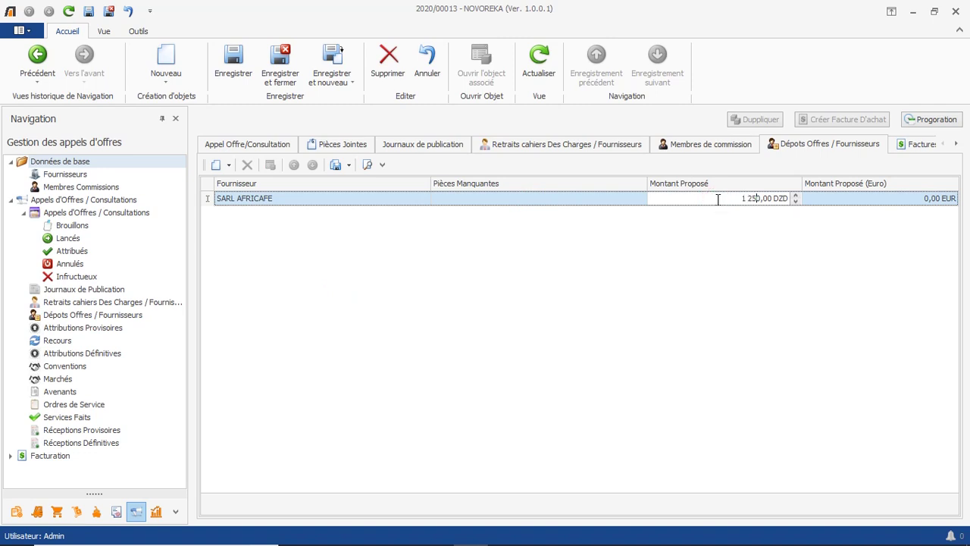
type("0 00")
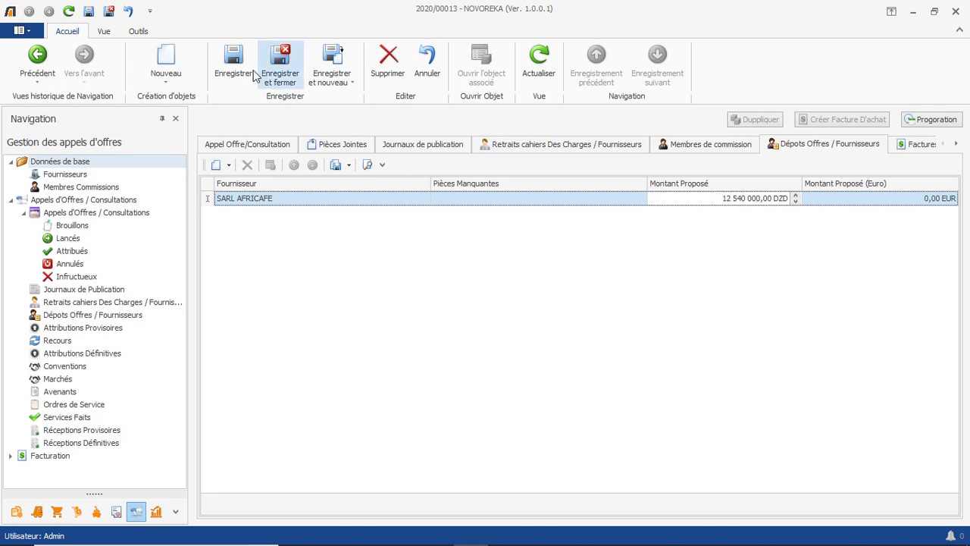
left_click(233, 64)
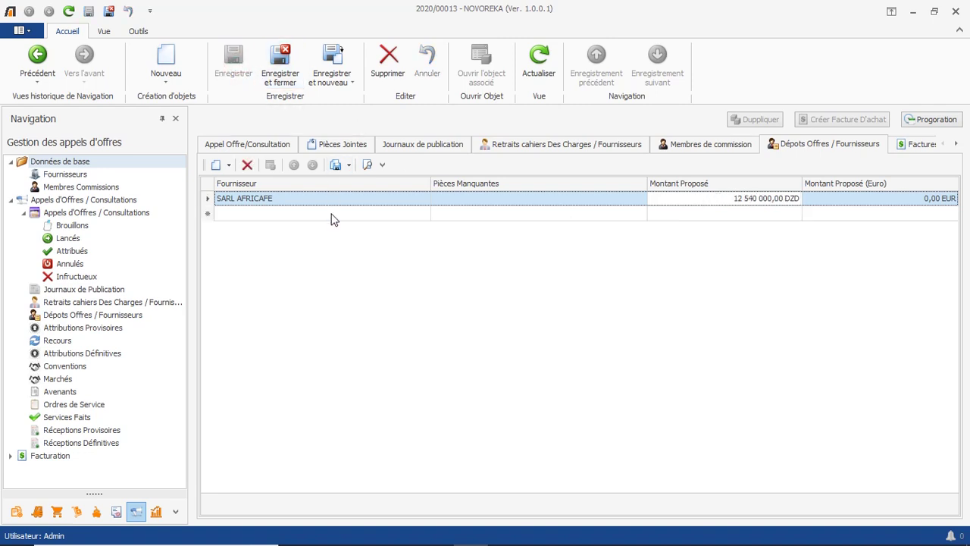
Add SAS MAGAFRIQUE's offer, noting missing document 'statut de l'entreprise'.
left_click(399, 214)
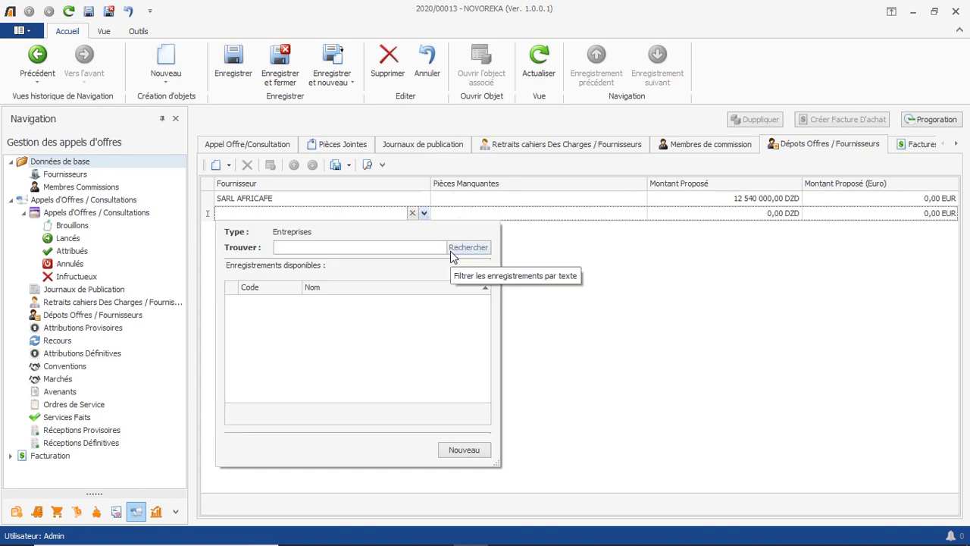
type("mag")
left_click(451, 251)
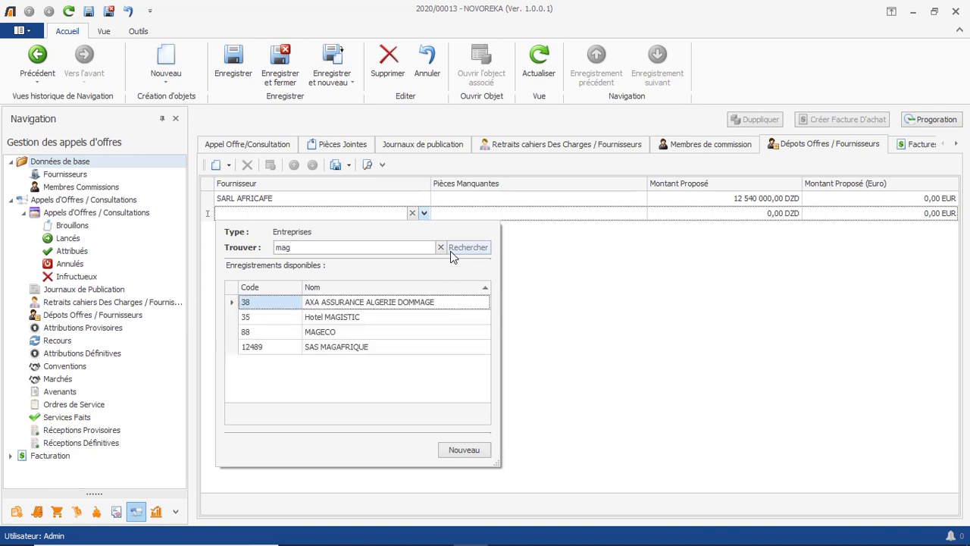
double_click(369, 346)
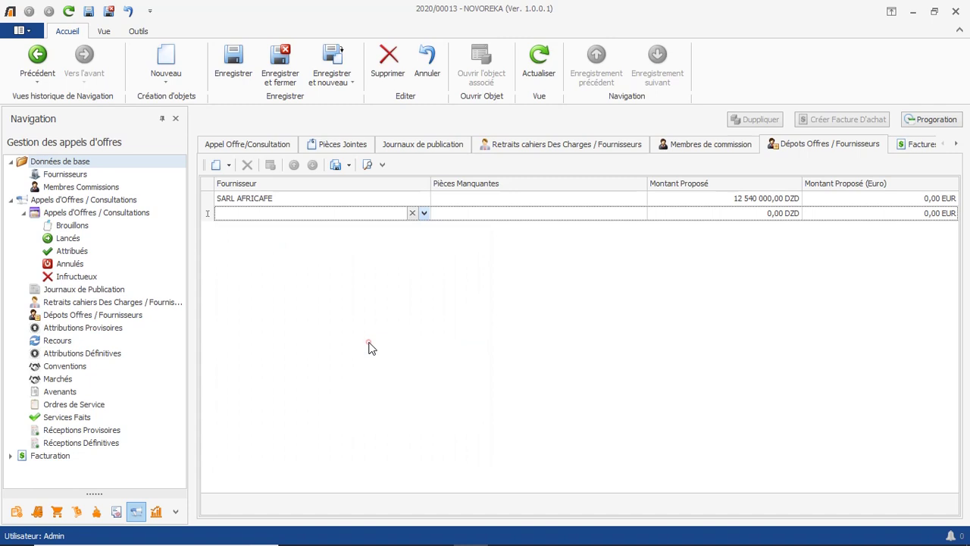
left_click(485, 218)
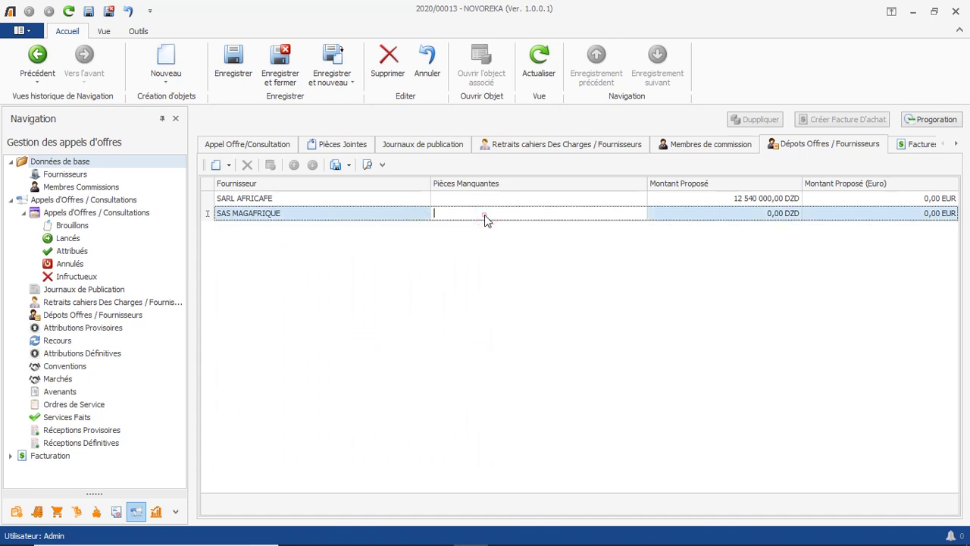
type("statut de l'entreprise")
Enter SAS MAGAFRIQUE's proposed amount of 13 560 330,00 DZD.
left_click(713, 214)
left_click(740, 216)
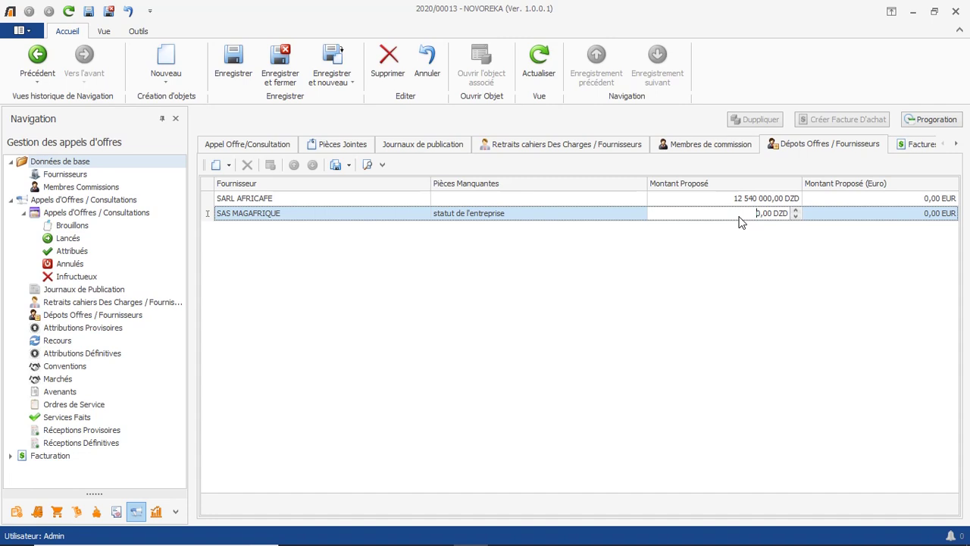
type("1 356 04")
key("BackSpace")
type("33")
left_click(376, 260)
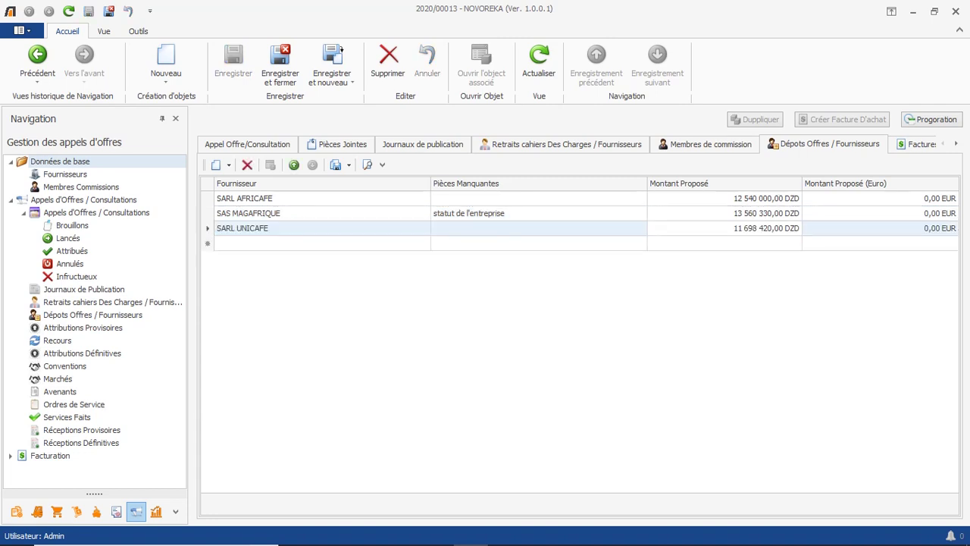
left_click(285, 146)
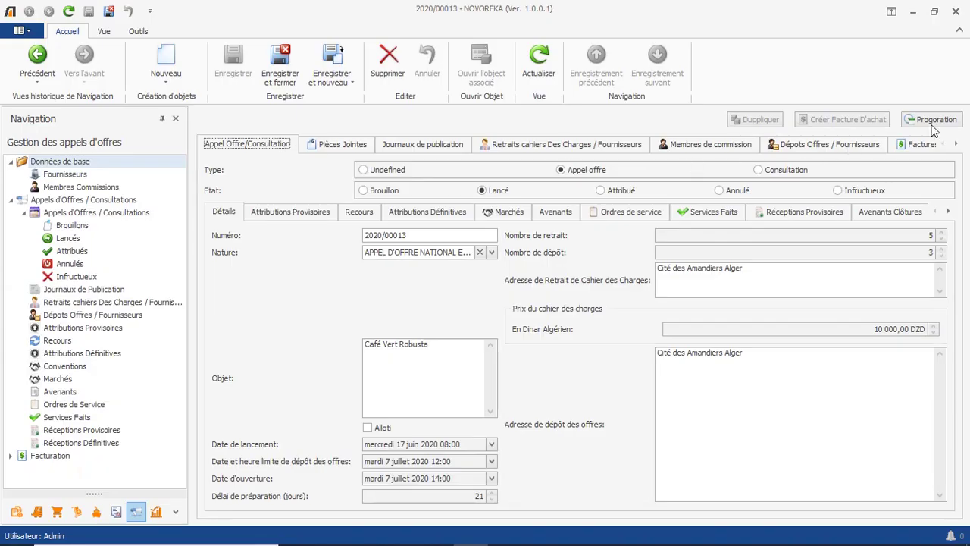
Extend the tender by 8 days to 16 July 2020 14:00 and save it.
left_click(937, 120)
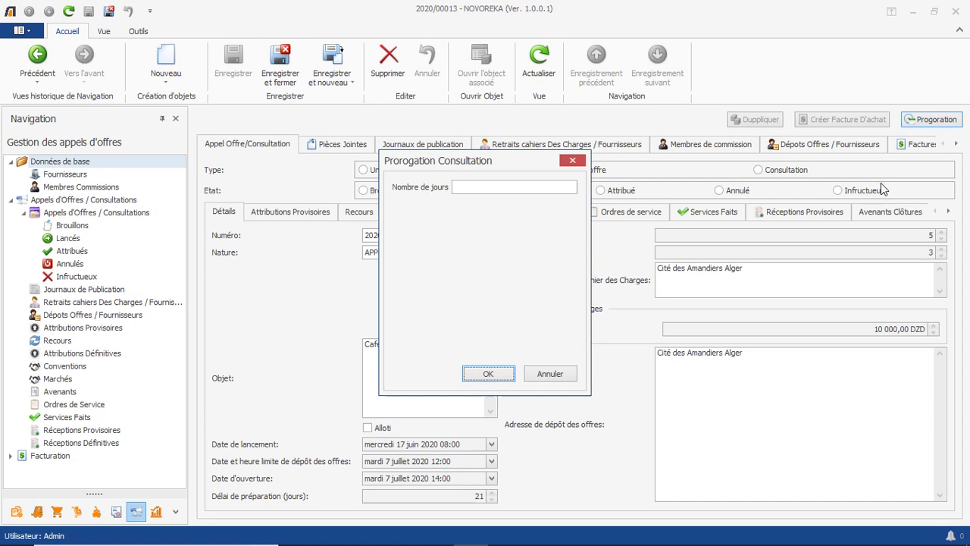
left_click(545, 188)
type("8")
left_click(498, 375)
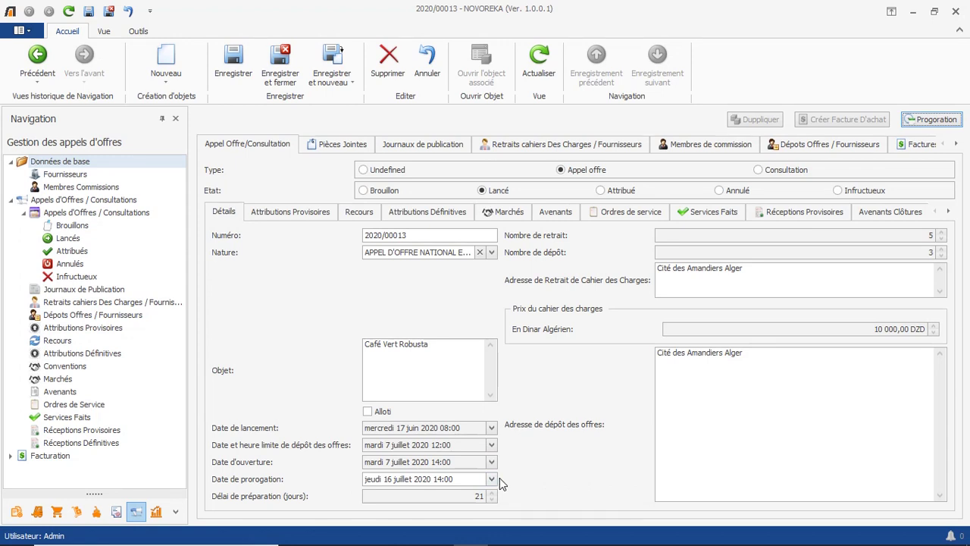
left_click(244, 76)
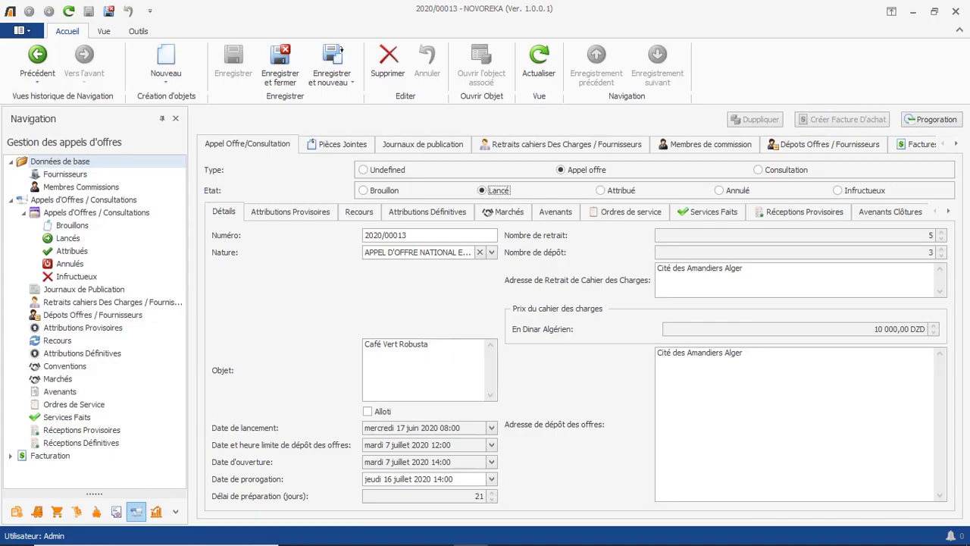
Try the Annulé and Infructueux statuses and their reason lists without keeping a reason.
left_click(718, 191)
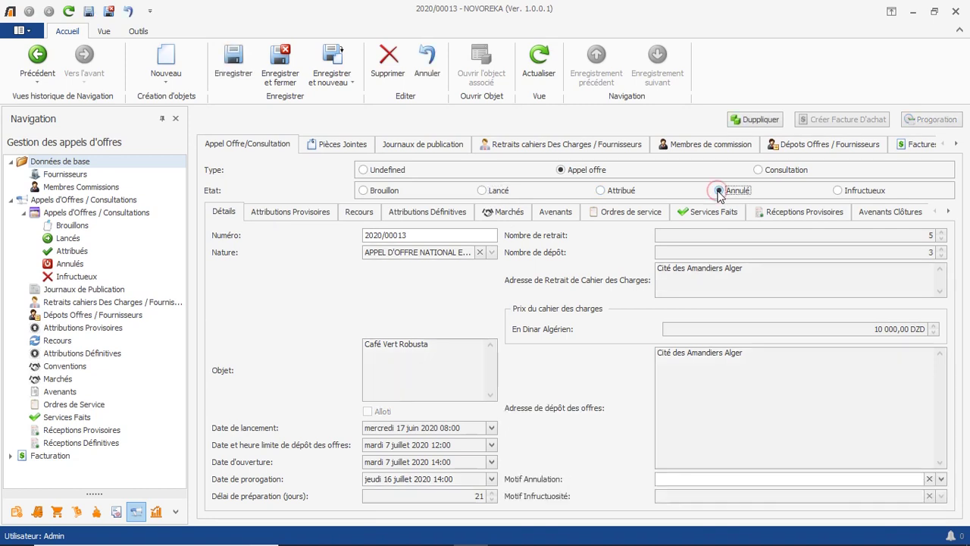
left_click(709, 478)
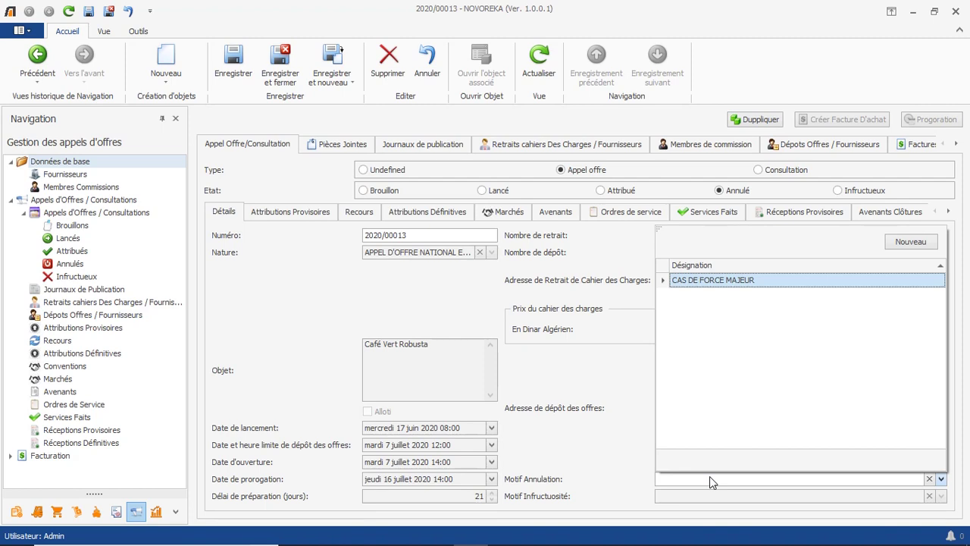
left_click(838, 191)
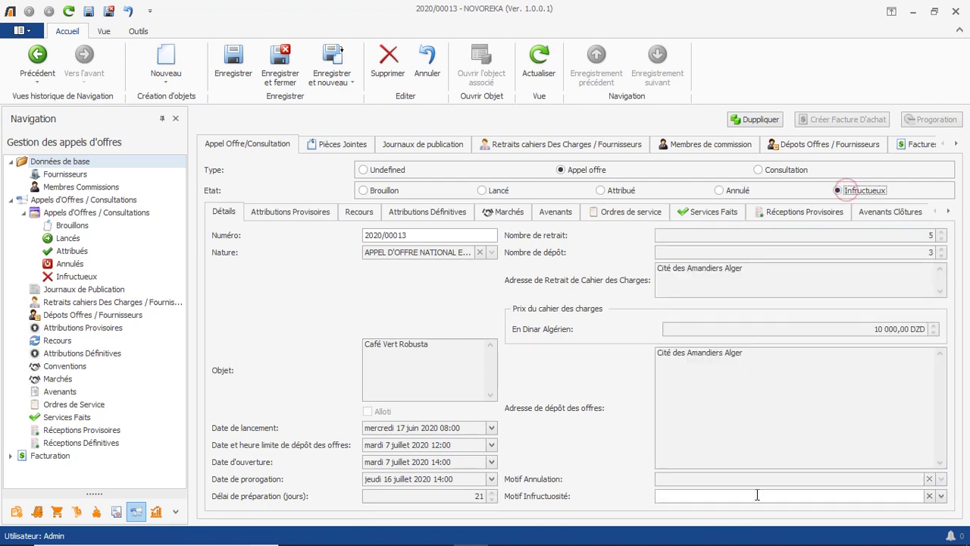
left_click(758, 495)
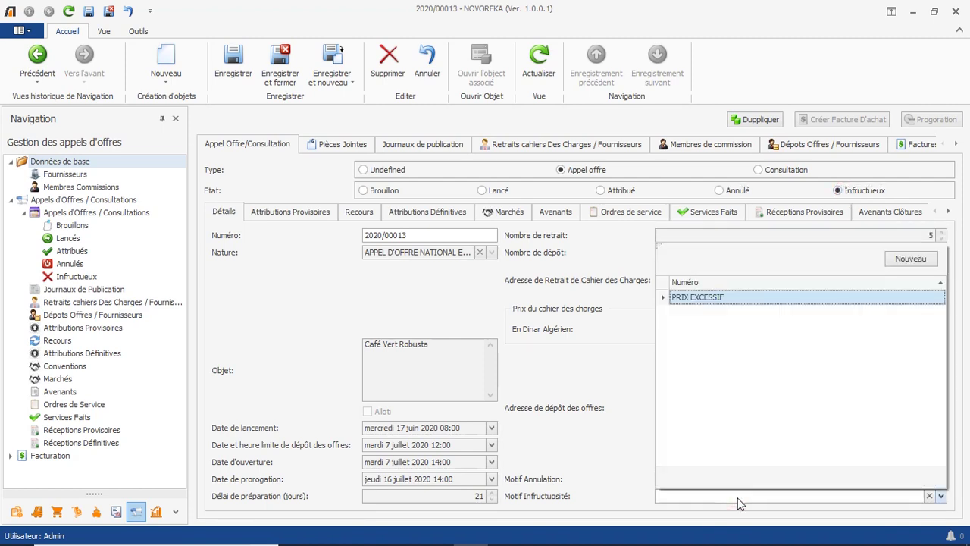
left_click(738, 499)
left_click(639, 465)
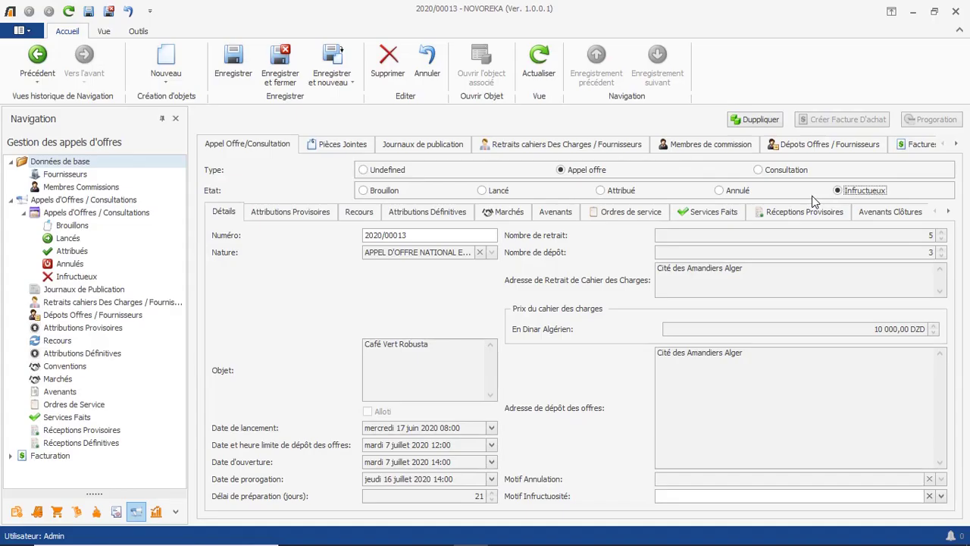
left_click(734, 192)
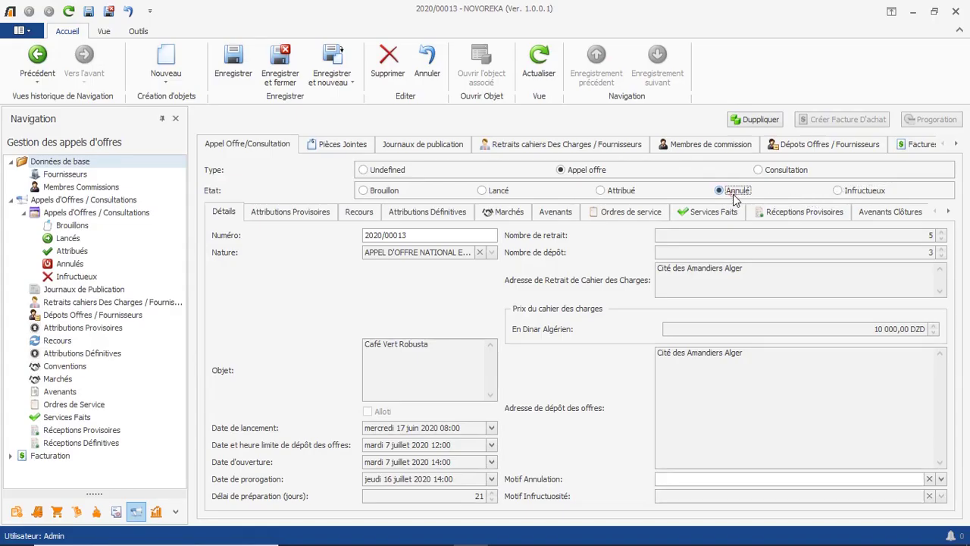
left_click(849, 194)
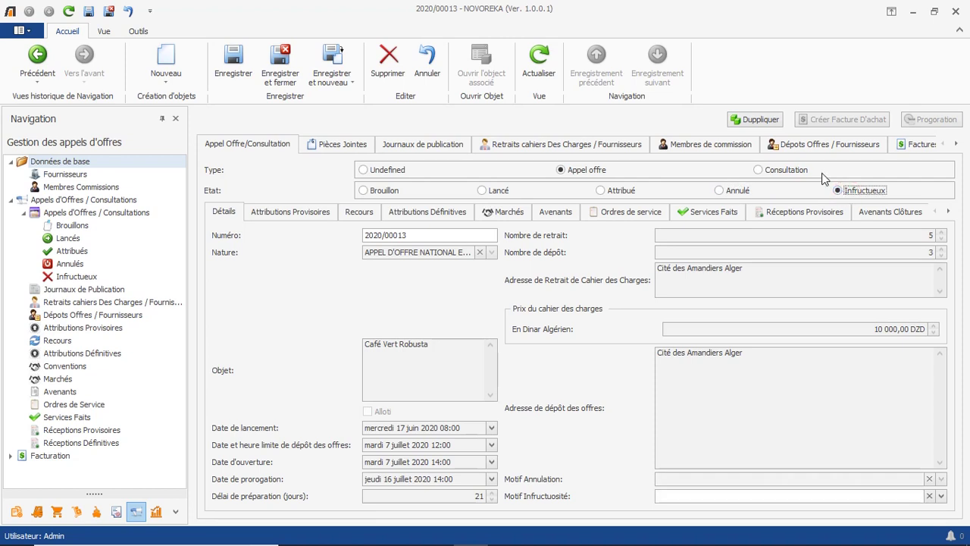
Duplicate the tender, answer the save prompt, and set the status to Attribué.
left_click(762, 121)
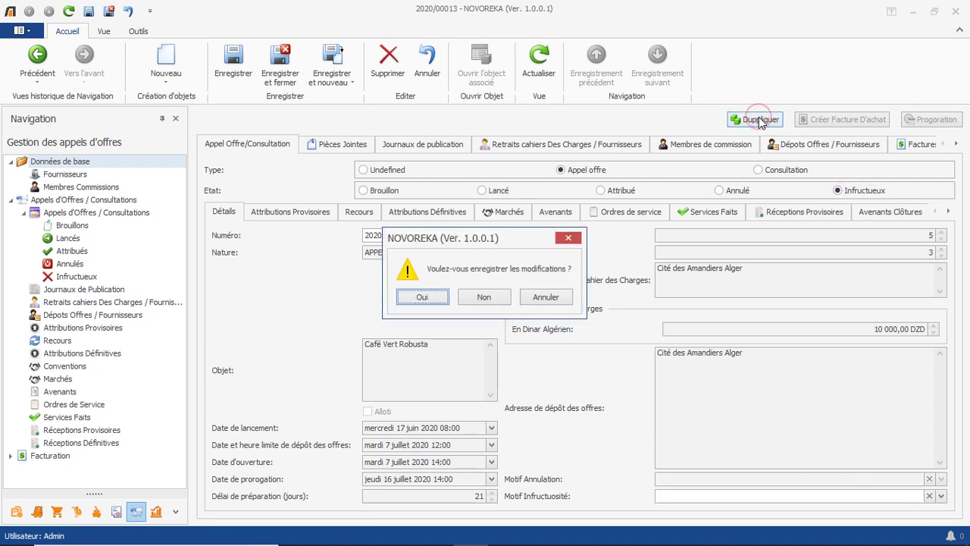
left_click(428, 297)
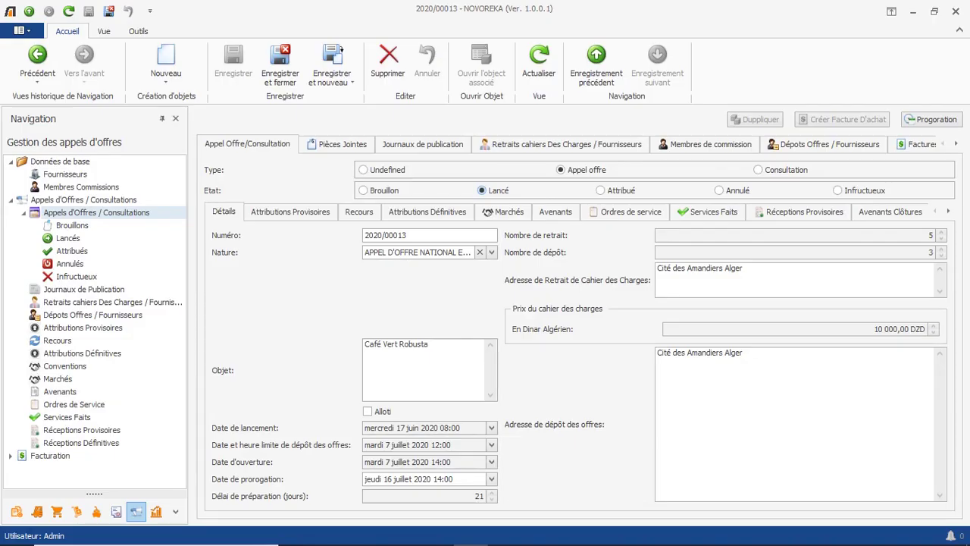
left_click(611, 191)
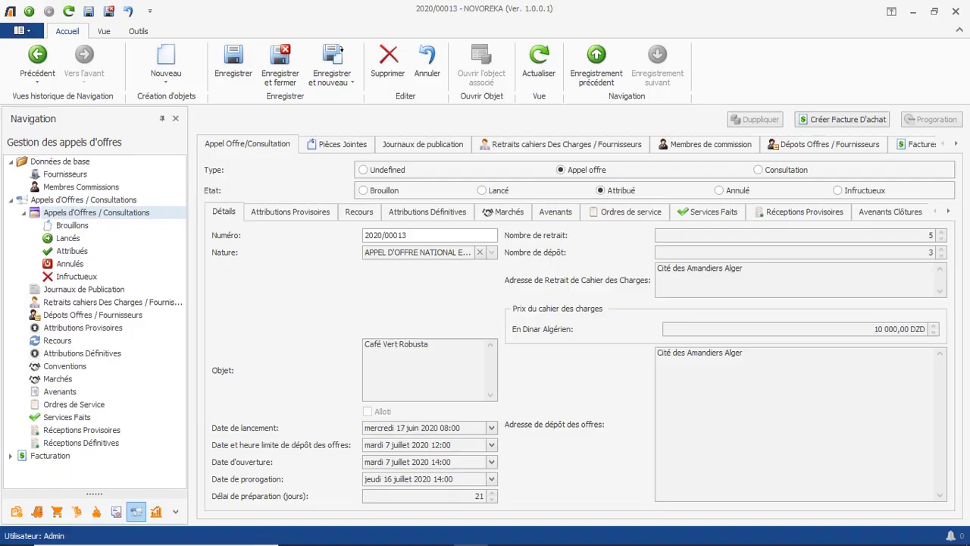
Add a provisional award row and choose SARL UNICAFE as the supplier.
left_click(311, 215)
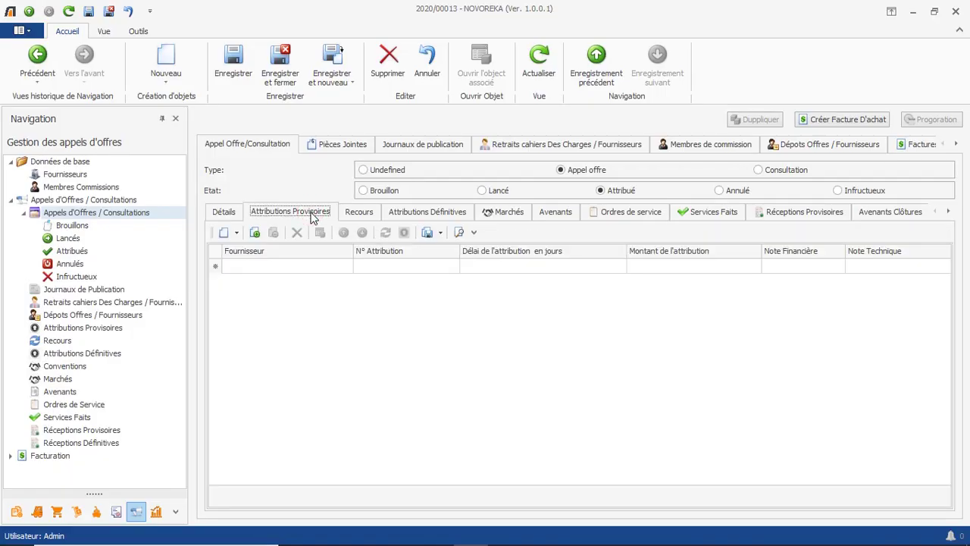
left_click(346, 265)
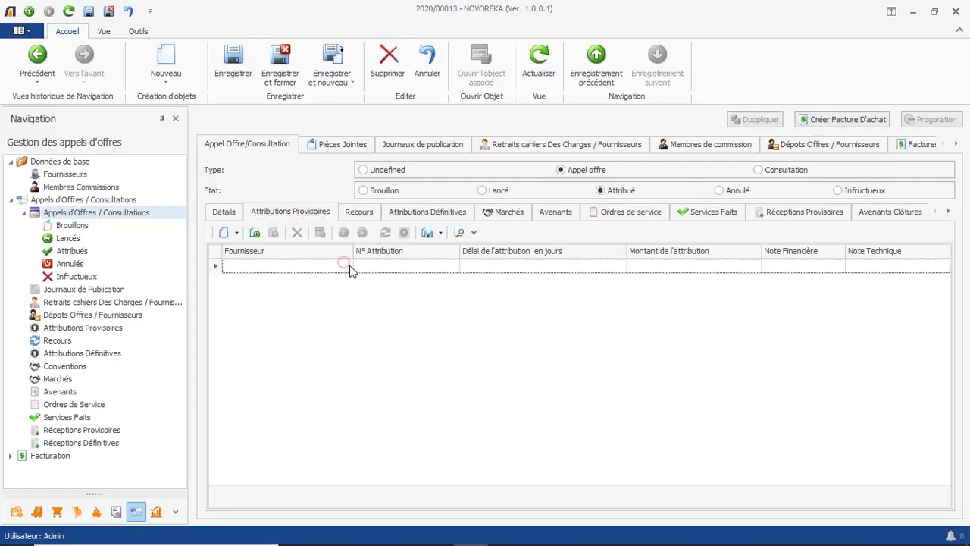
left_click(346, 266)
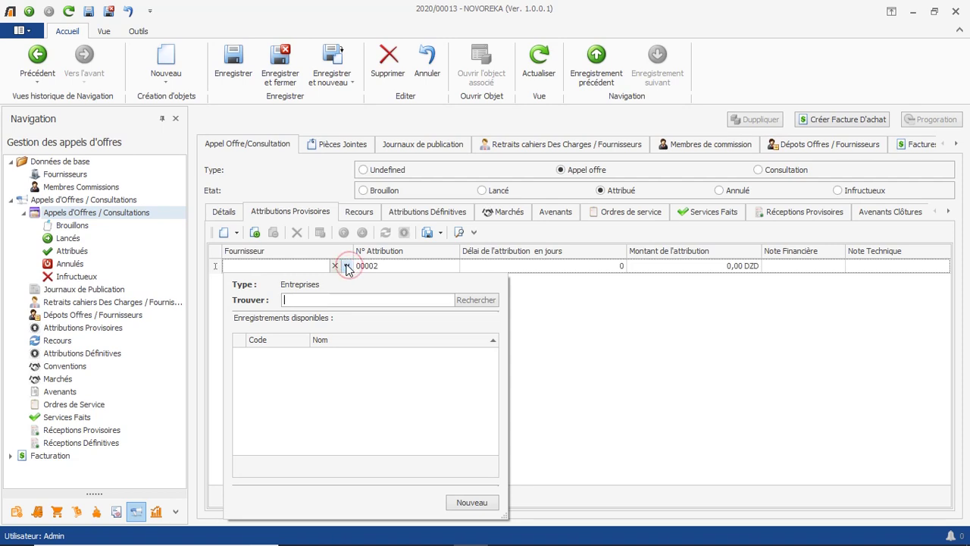
type("unica")
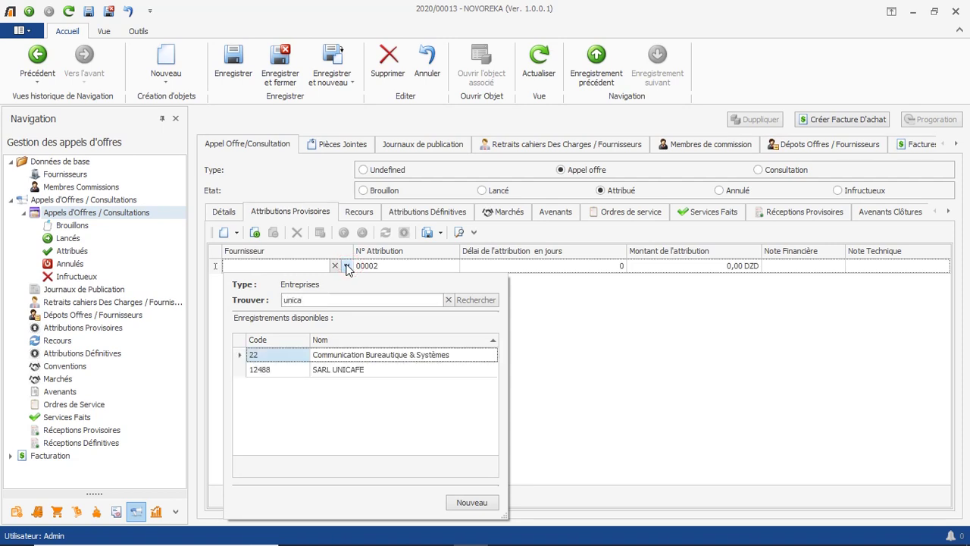
double_click(320, 371)
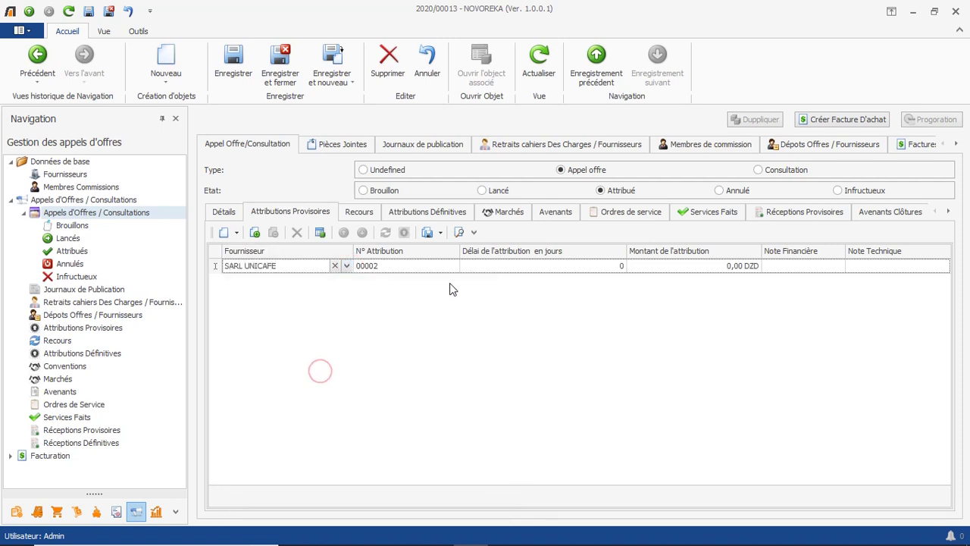
Give the award a 10-day delay, 1 169 842 DZD, scores 16/20 and 76/80, and save.
left_click(478, 273)
type("1")
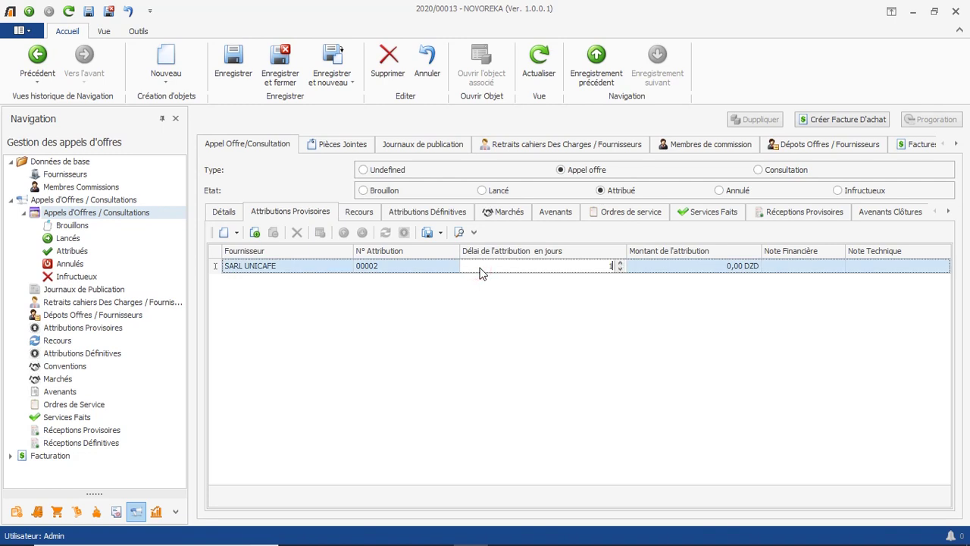
type("0")
left_click(707, 271)
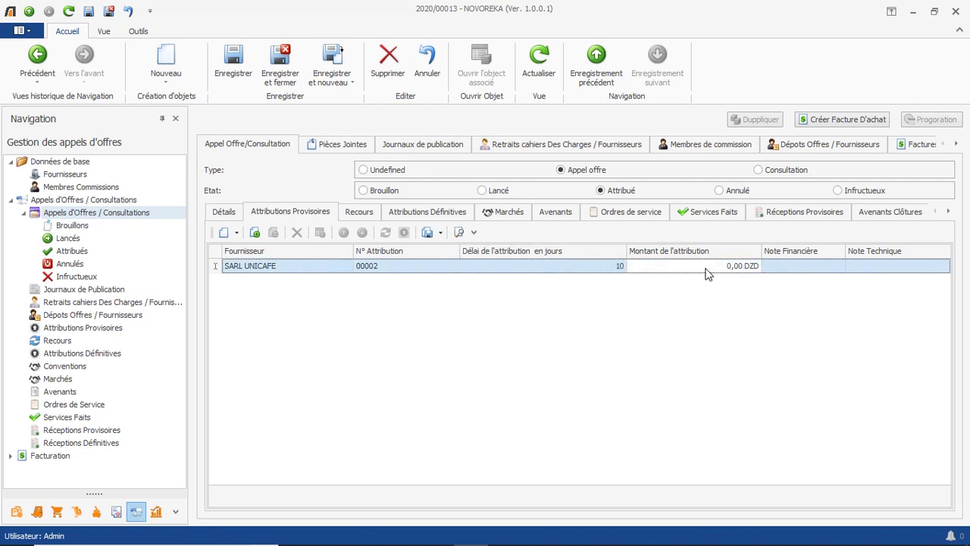
type("1 169 842")
left_click(780, 264)
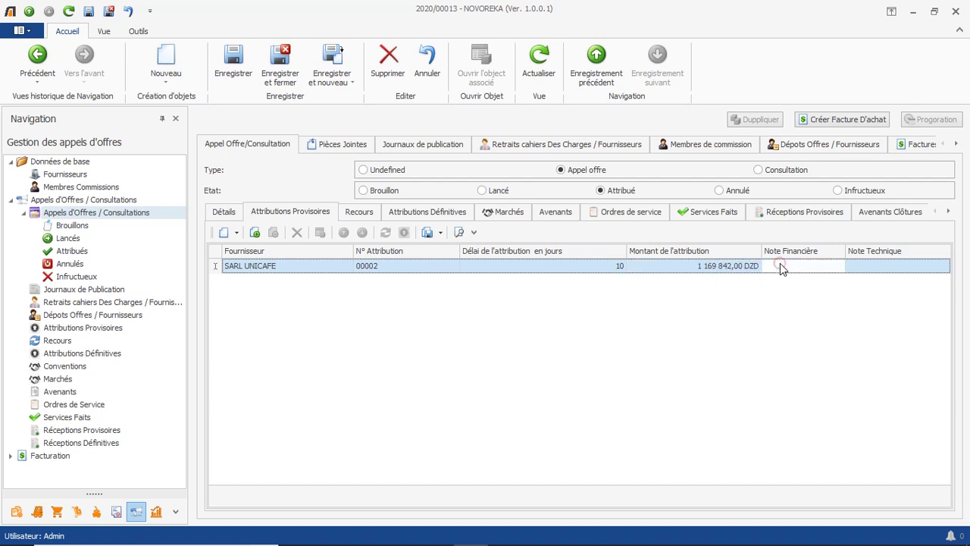
type("16/20")
left_click(868, 265)
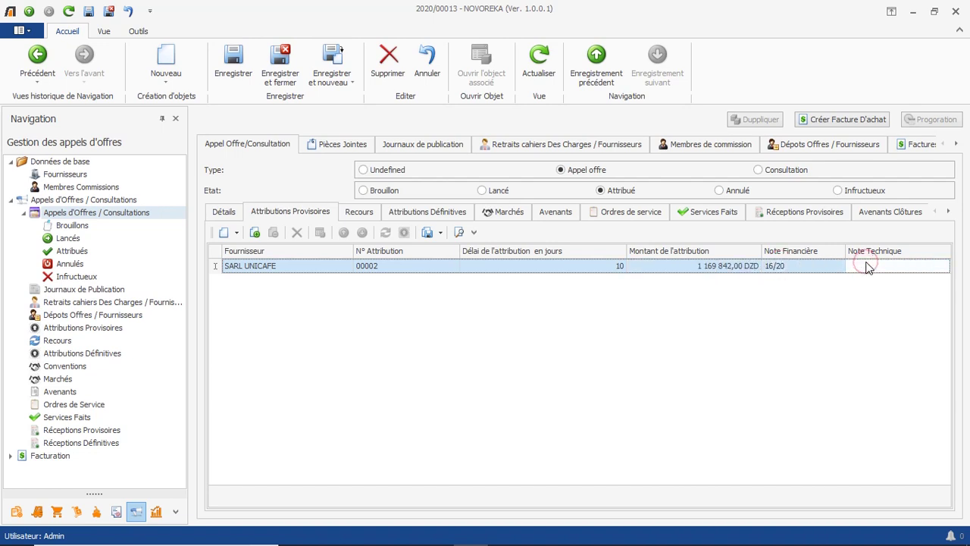
type("76/80")
left_click(227, 59)
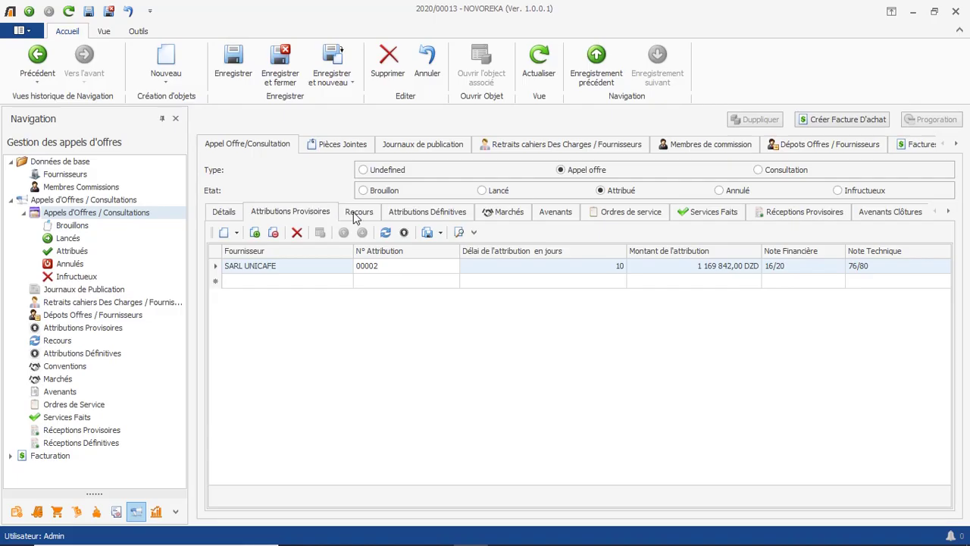
left_click(357, 214)
Add an appeal on attribution 00002 with reason 'attribution non conforme'.
left_click(344, 288)
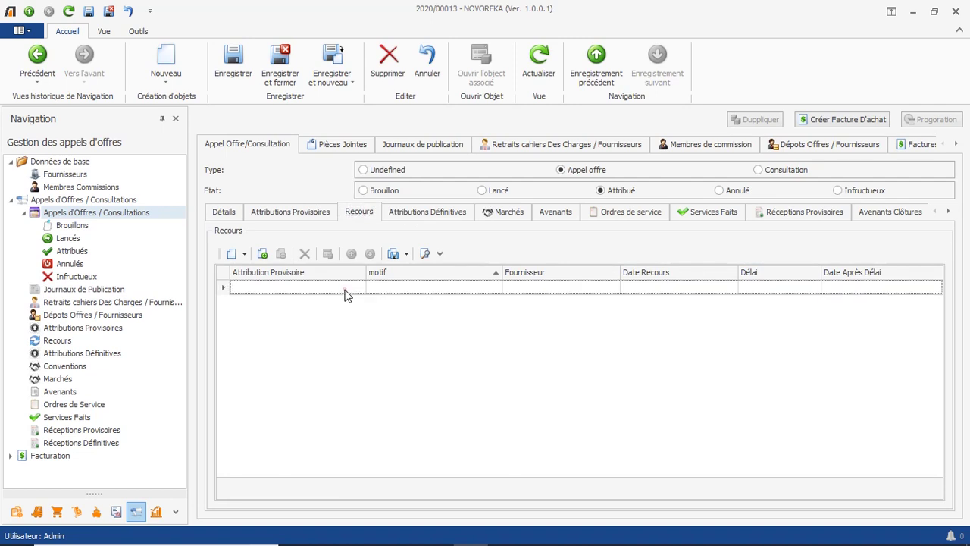
left_click(359, 289)
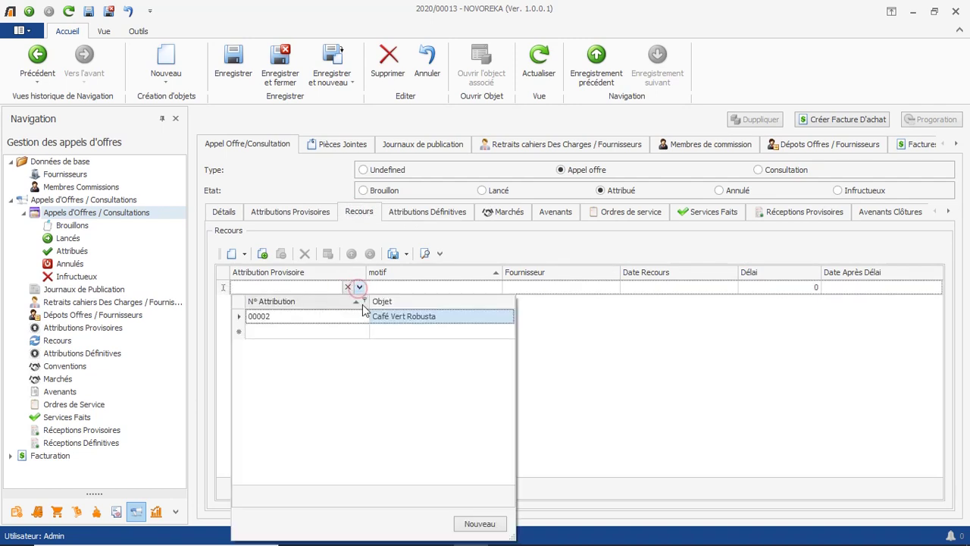
left_click(382, 316)
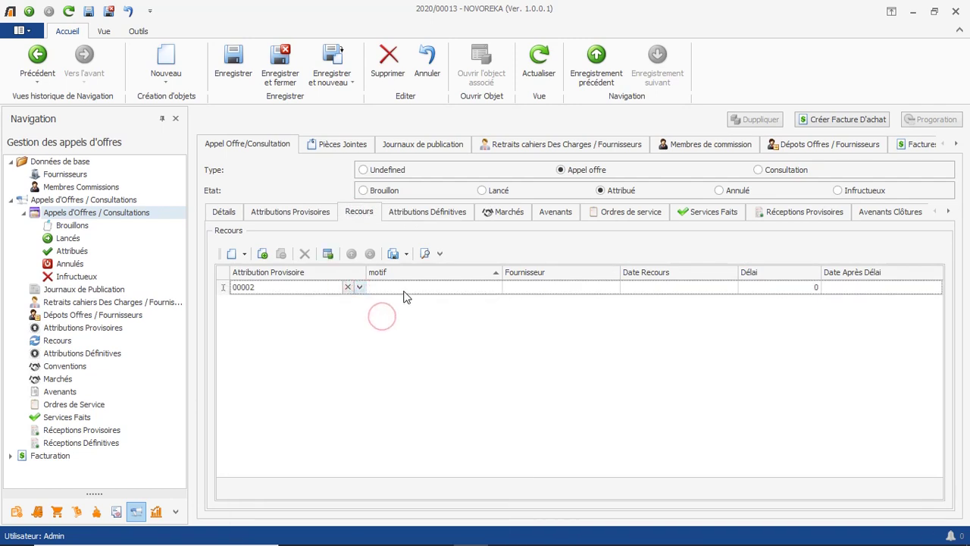
left_click(405, 296)
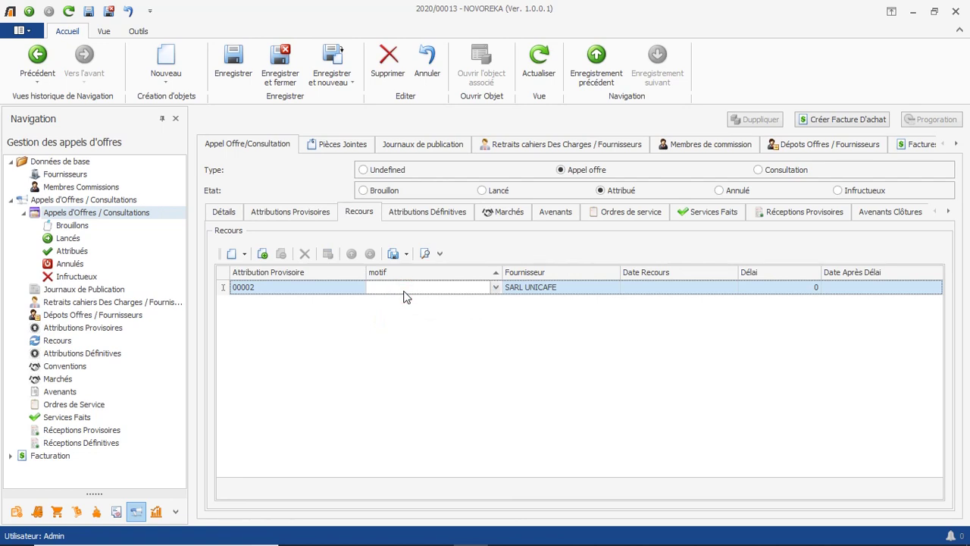
left_click(406, 296)
type("att")
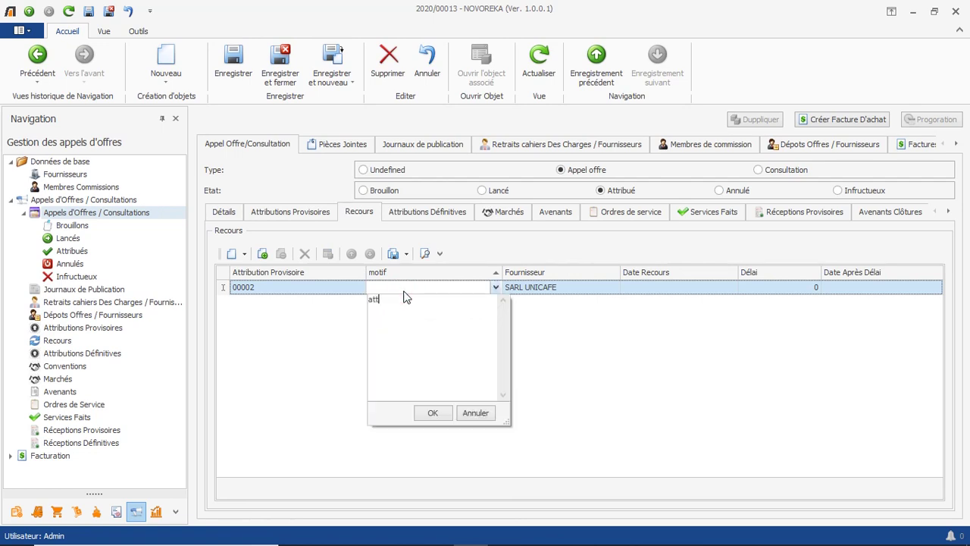
type("ribution non conforme")
left_click(479, 287)
Set the appealing supplier to SAS MAGAFRIQUE and the appeal date to 19/06/2020.
left_click(586, 293)
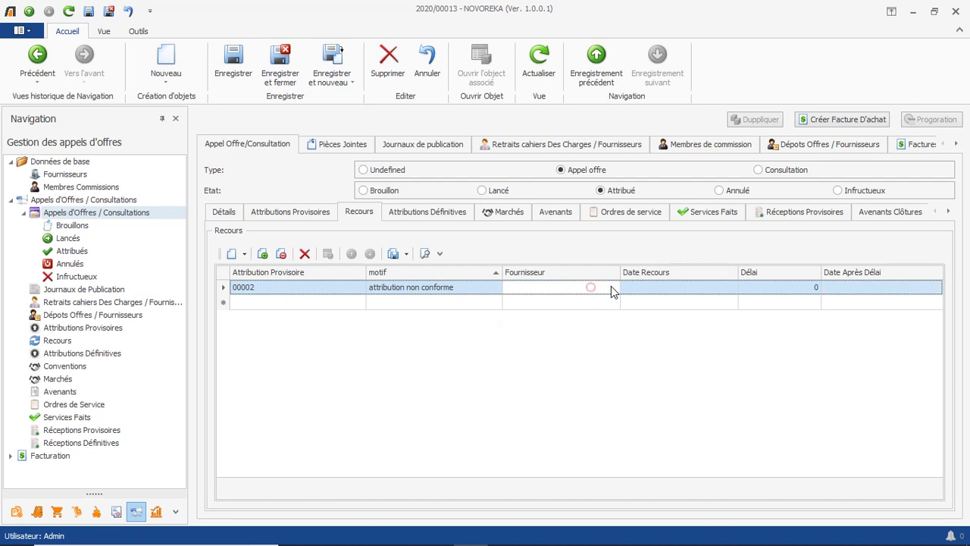
left_click(614, 287)
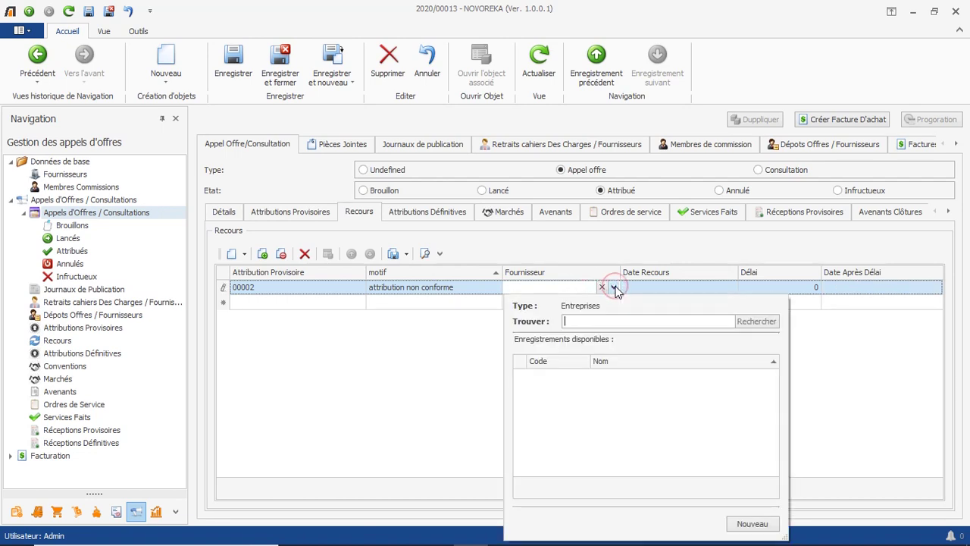
type("magaf")
double_click(632, 374)
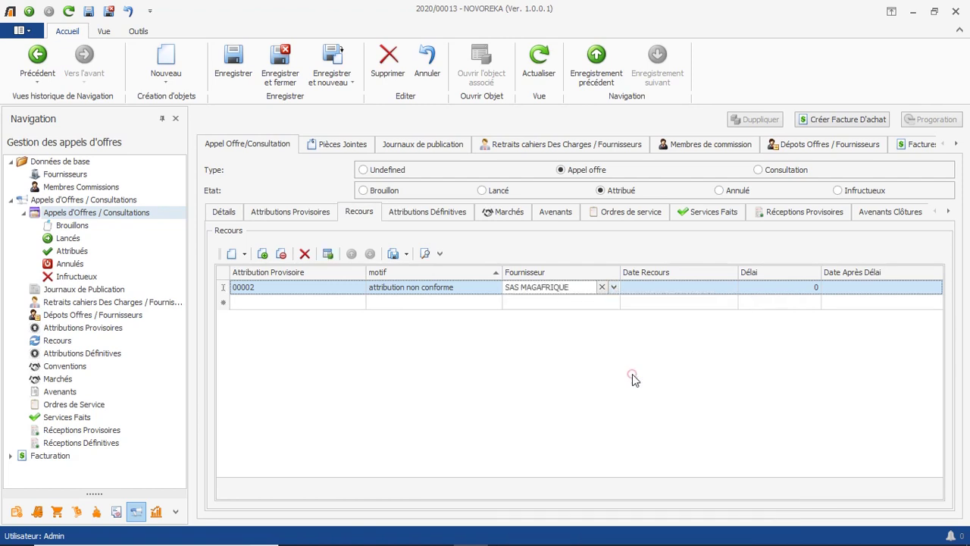
left_click(728, 287)
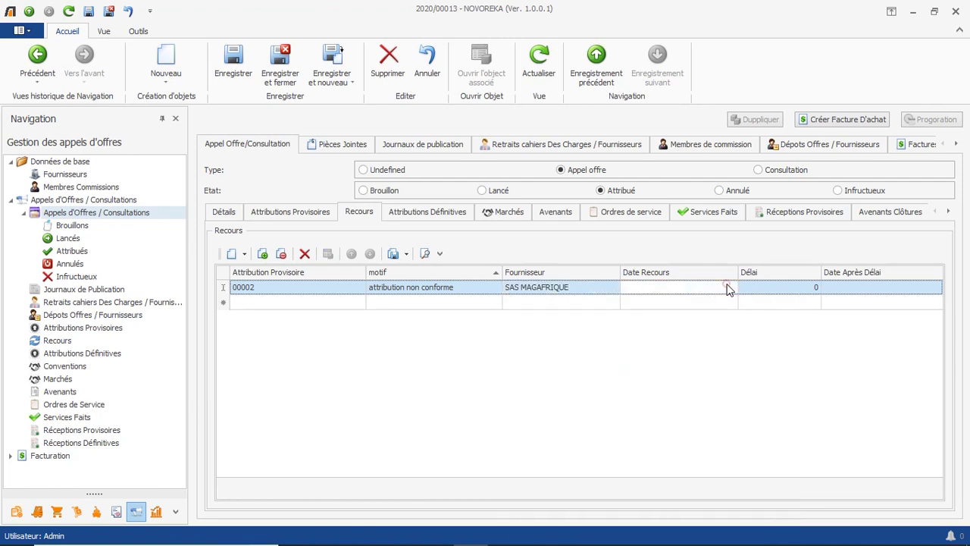
left_click(732, 288)
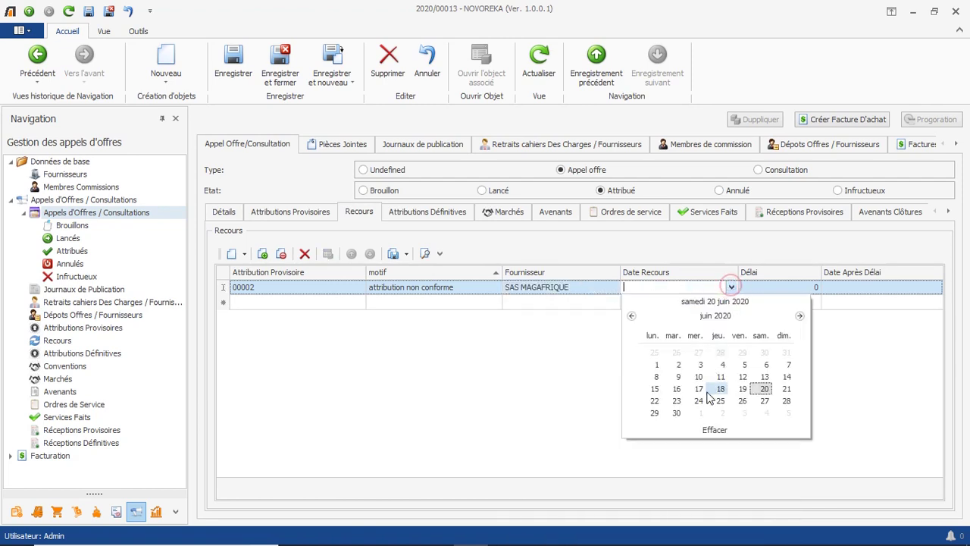
left_click(744, 388)
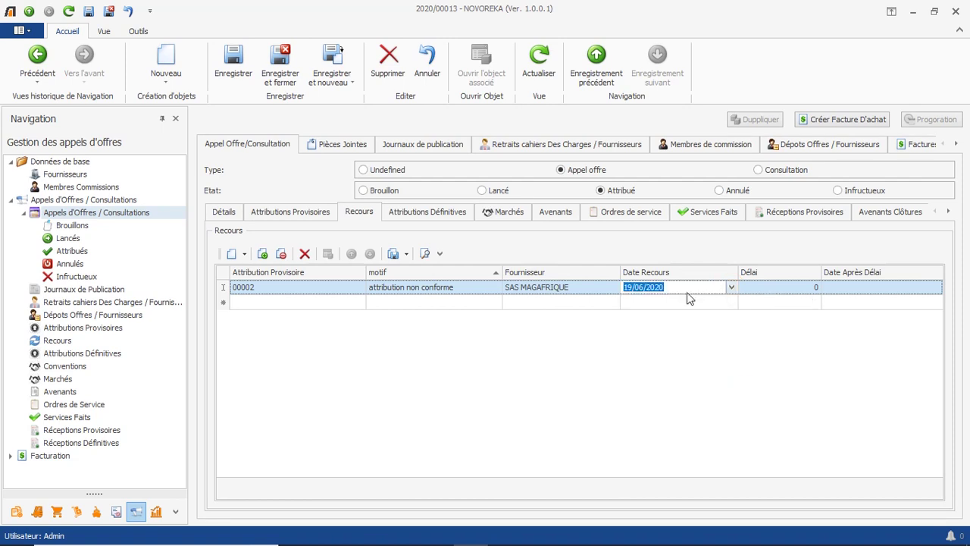
Enter a 10-day delay ending 28/06/2020 and save the appeal.
left_click(767, 288)
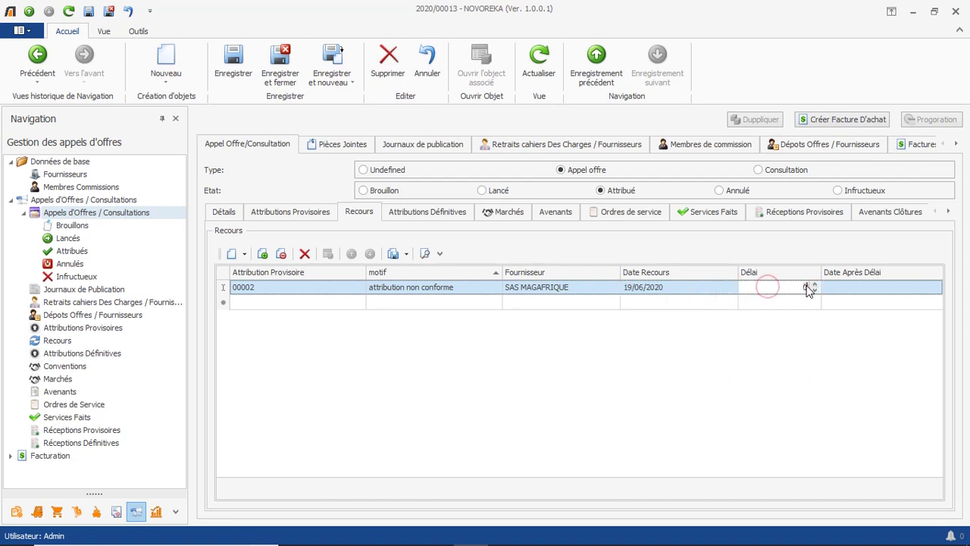
left_click(808, 288)
type("10")
left_click(882, 289)
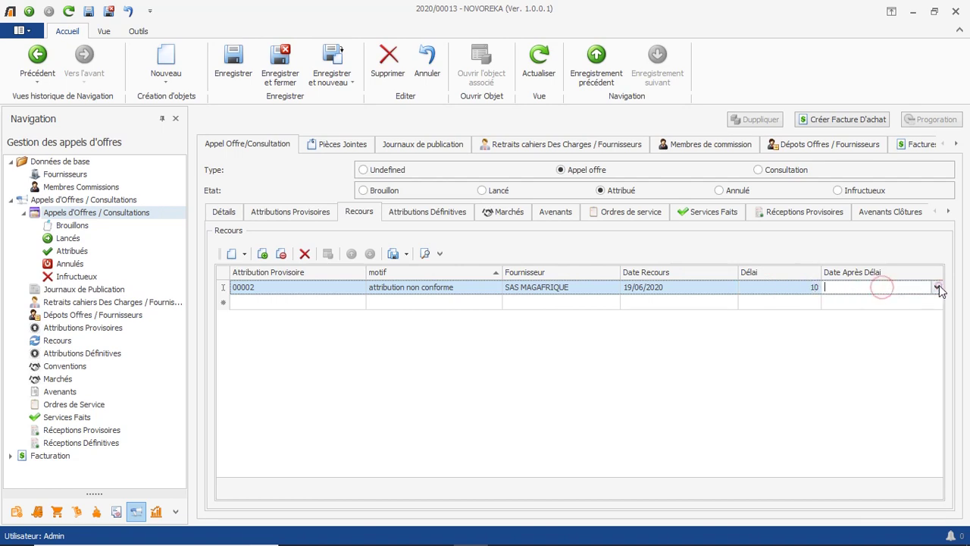
left_click(938, 288)
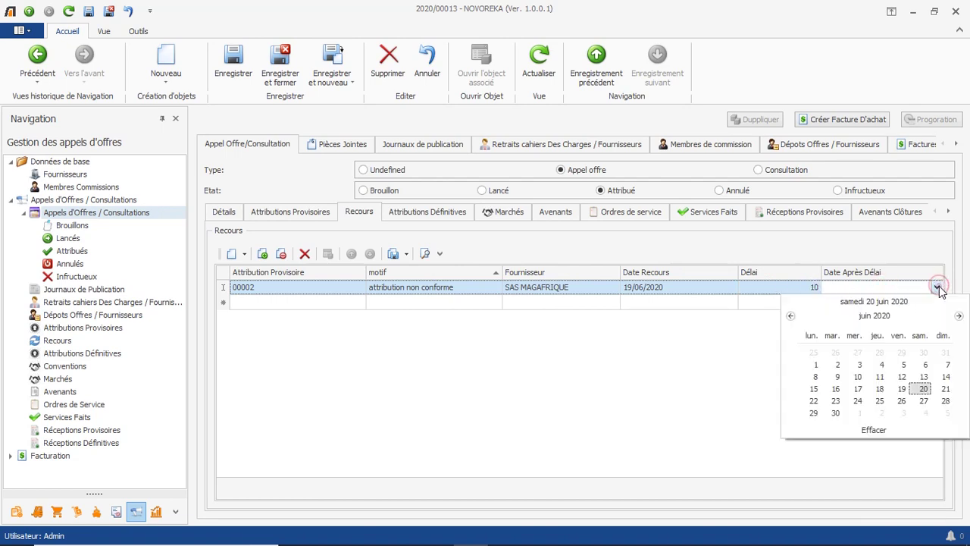
left_click(946, 402)
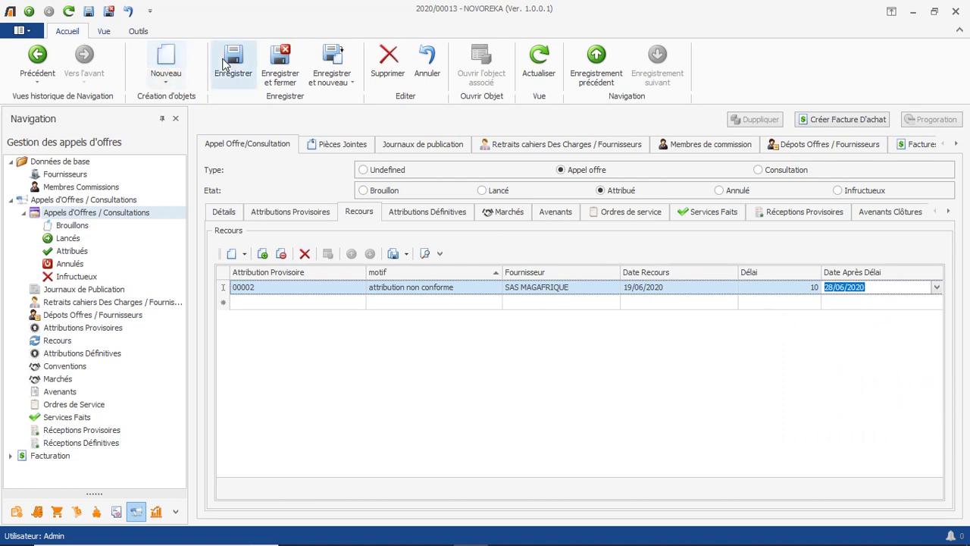
left_click(225, 66)
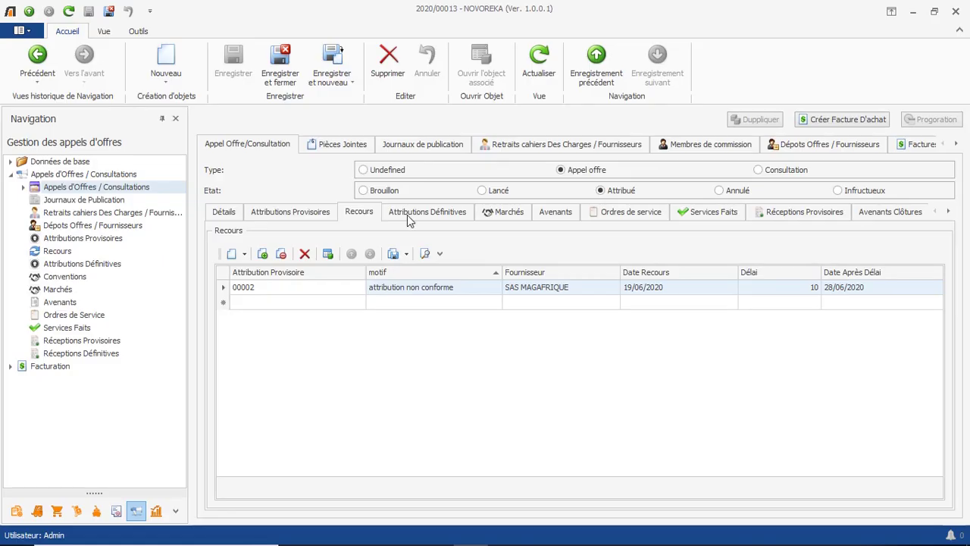
Add a final attribution row awarded to SARL UNICAFE.
left_click(410, 216)
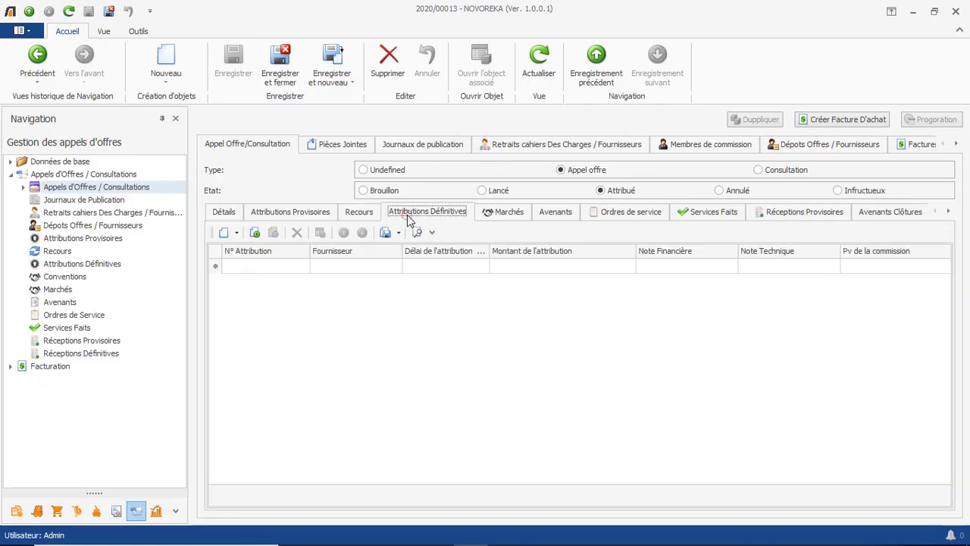
left_click(384, 265)
left_click(396, 265)
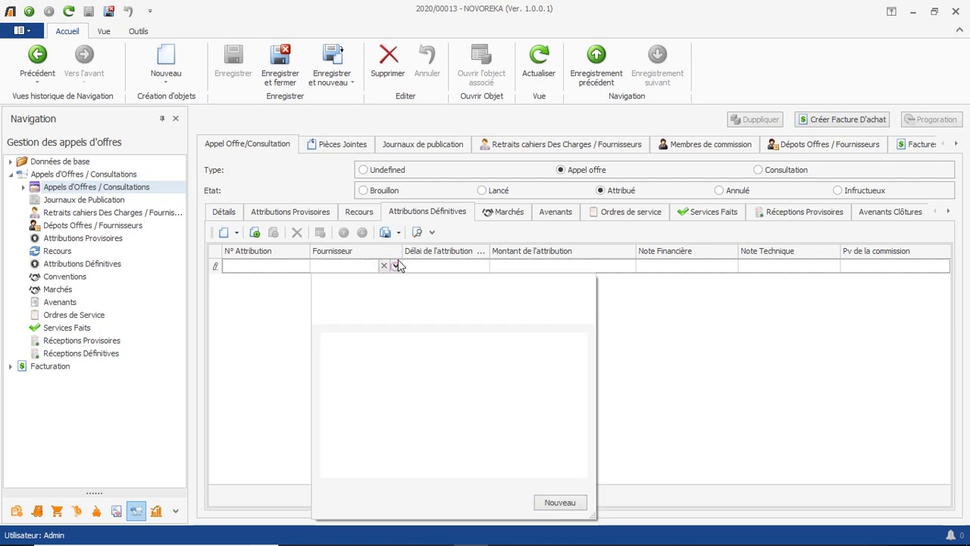
type("unic")
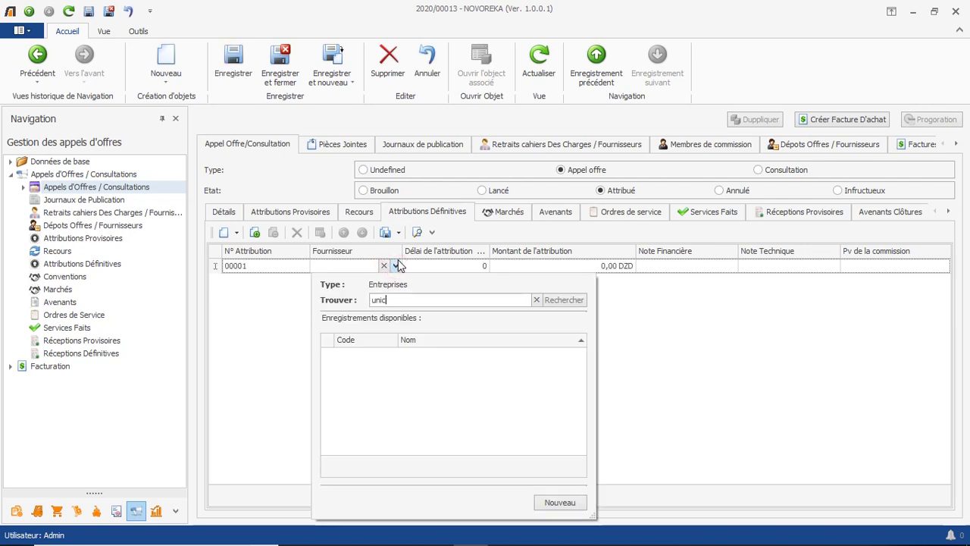
double_click(409, 369)
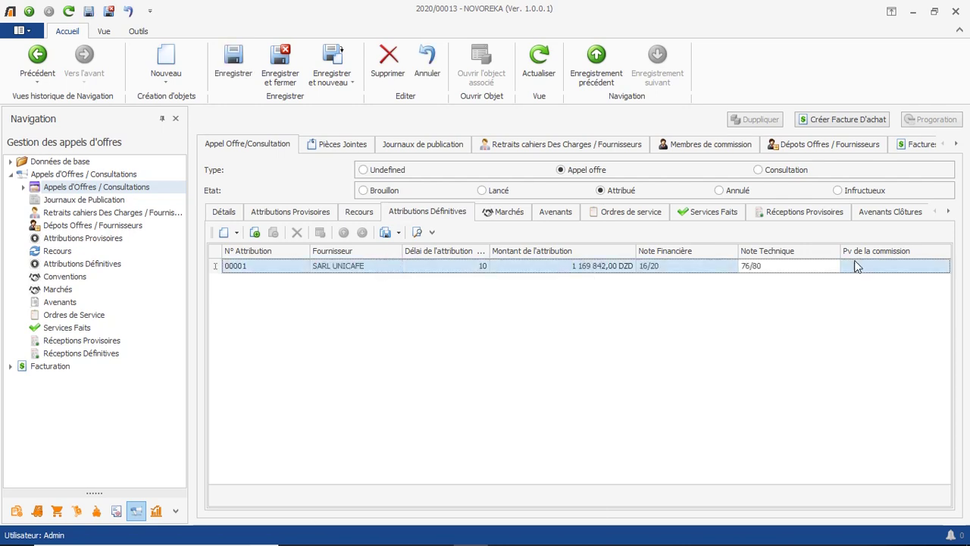
Attach the 'PV de la commission de l'attribution' file to the final attribution.
left_click(855, 263)
left_click(944, 266)
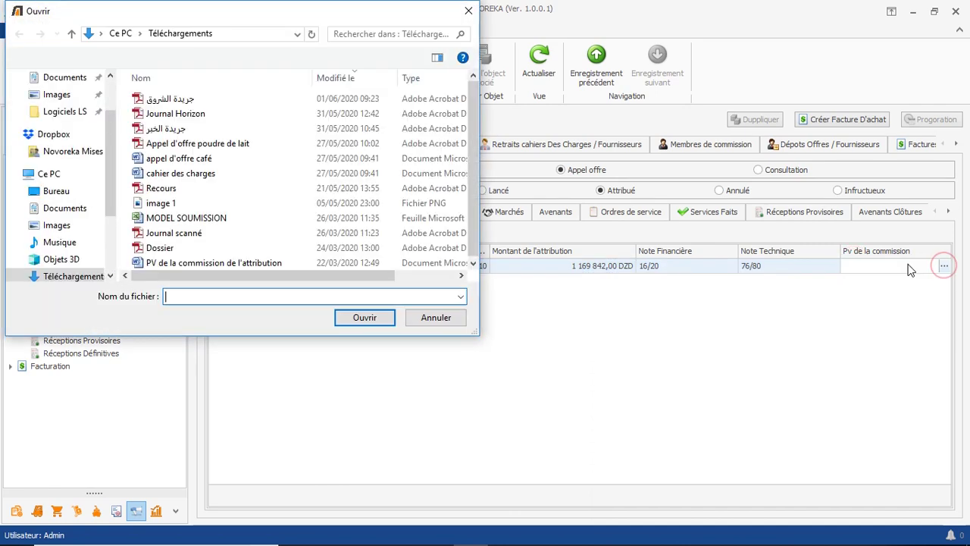
left_click(267, 263)
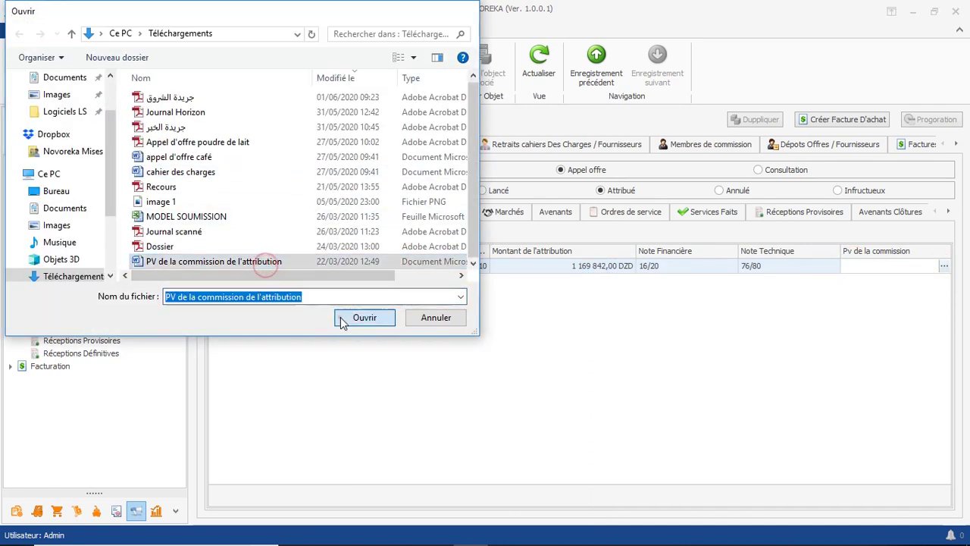
left_click(343, 320)
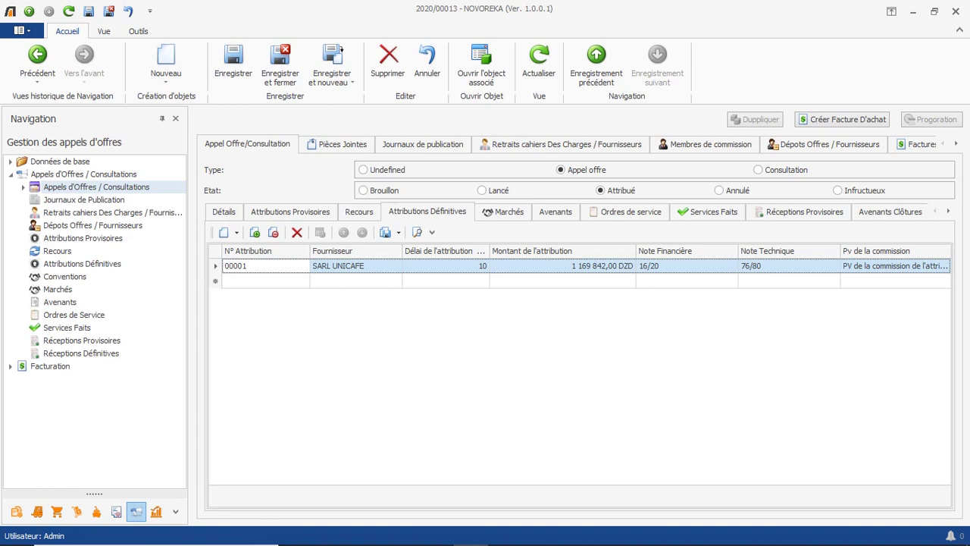
left_click(509, 212)
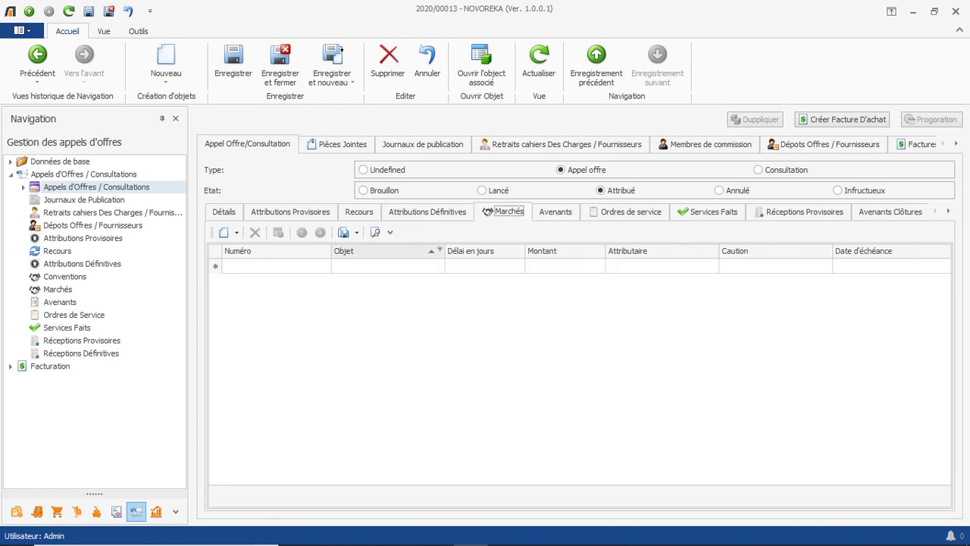
Add contract 001/2020 with a 10-day delay, 11 698 420 DZD, awarded to SARL UNICAFE.
left_click(276, 266)
type("00")
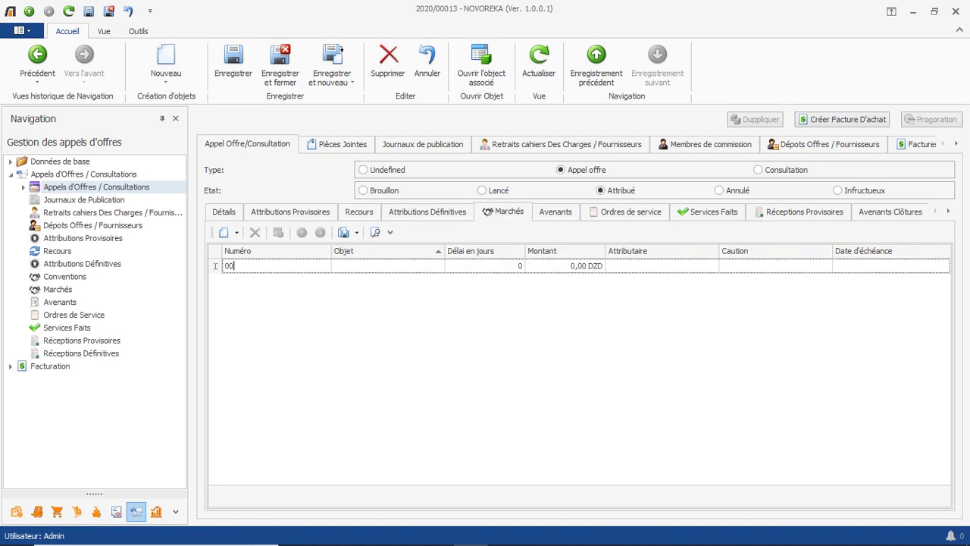
type("1/2020")
key("Tab")
key("Tab")
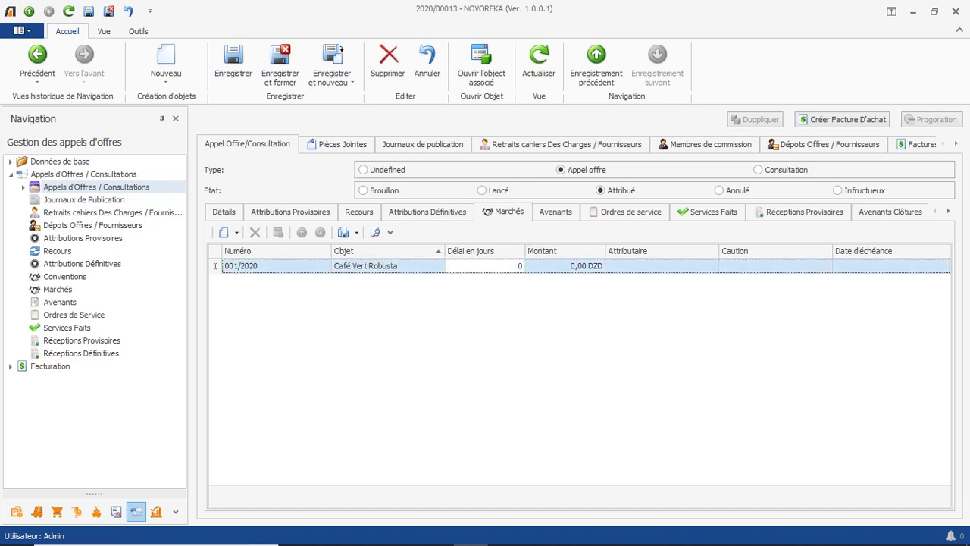
type("10")
key("Tab")
type("11698420")
key("Tab")
type("SARL UNICAFE")
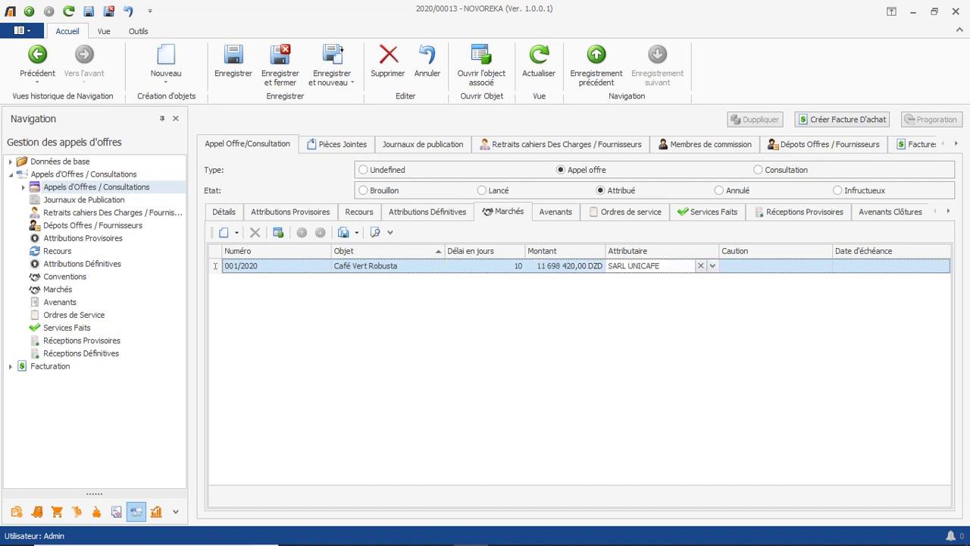
left_click(660, 251)
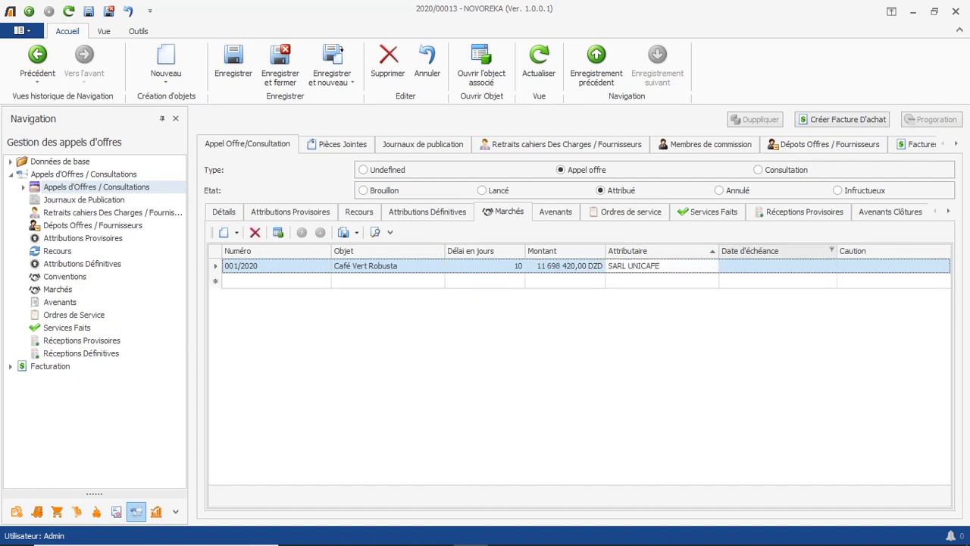
Bring up the contract's due-date calendar at the next month.
left_click(773, 266)
left_click(831, 265)
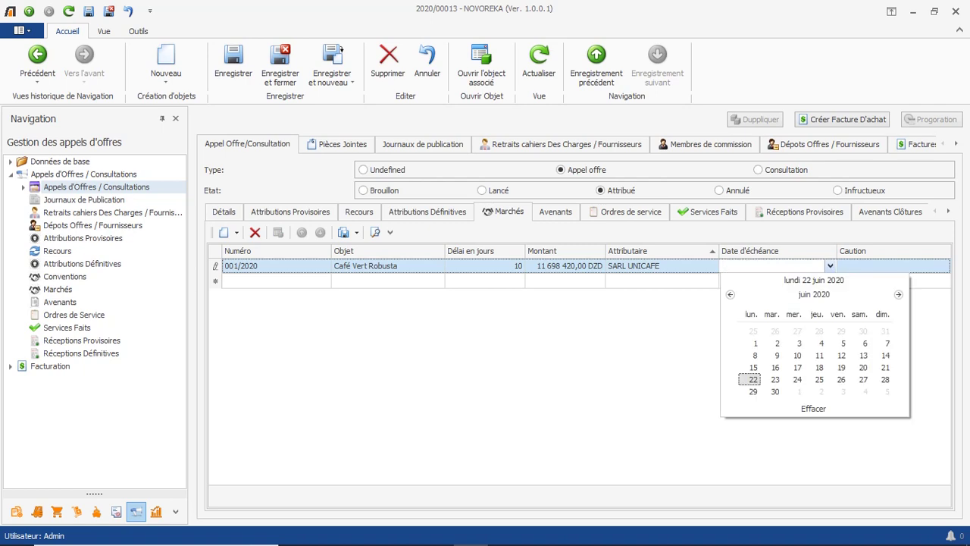
left_click(898, 294)
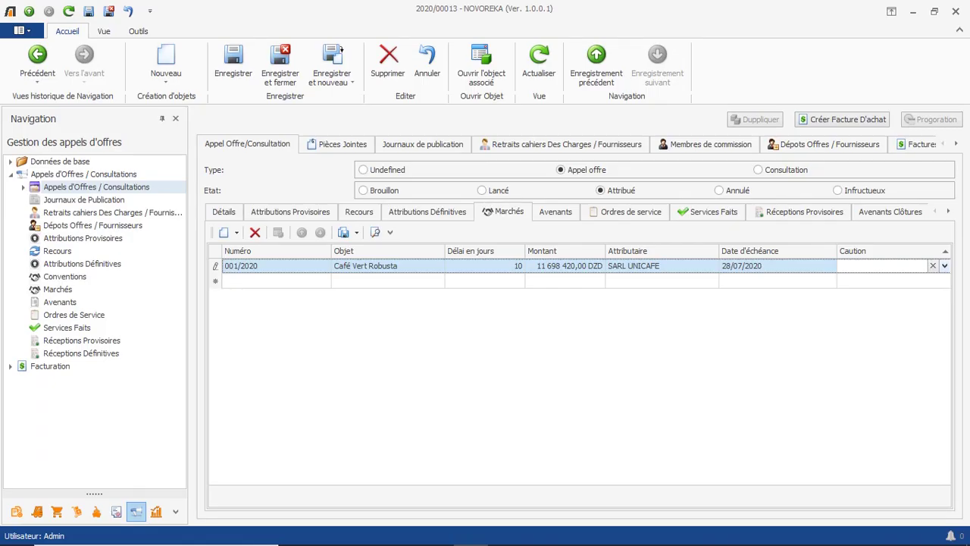
Start a new guarantee for the contract with bank Crédit Populaire d'Algérie.
key("F4")
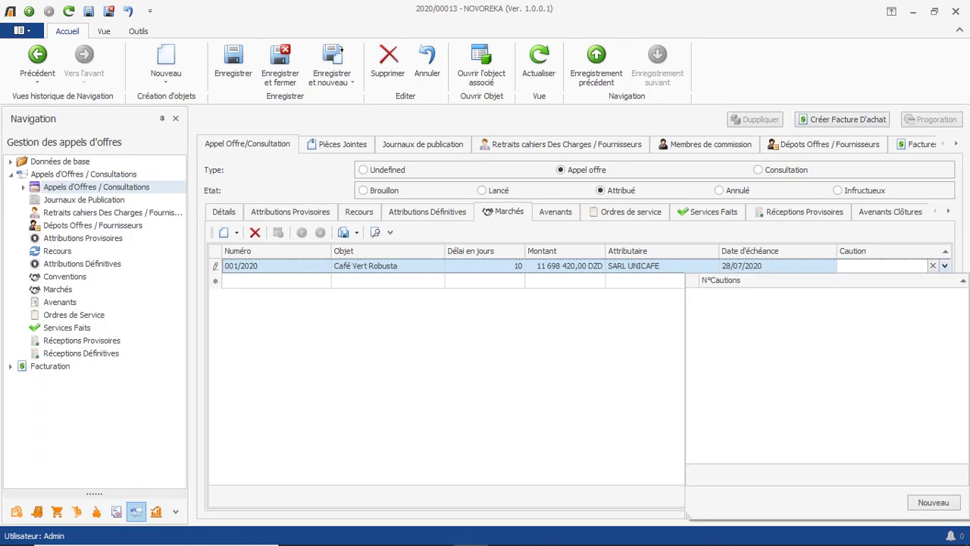
key("Escape")
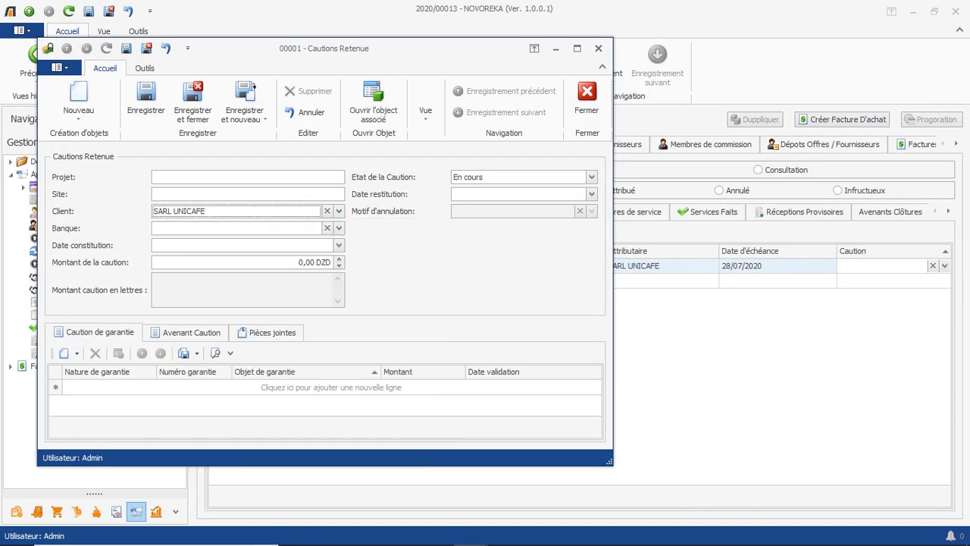
key("Tab")
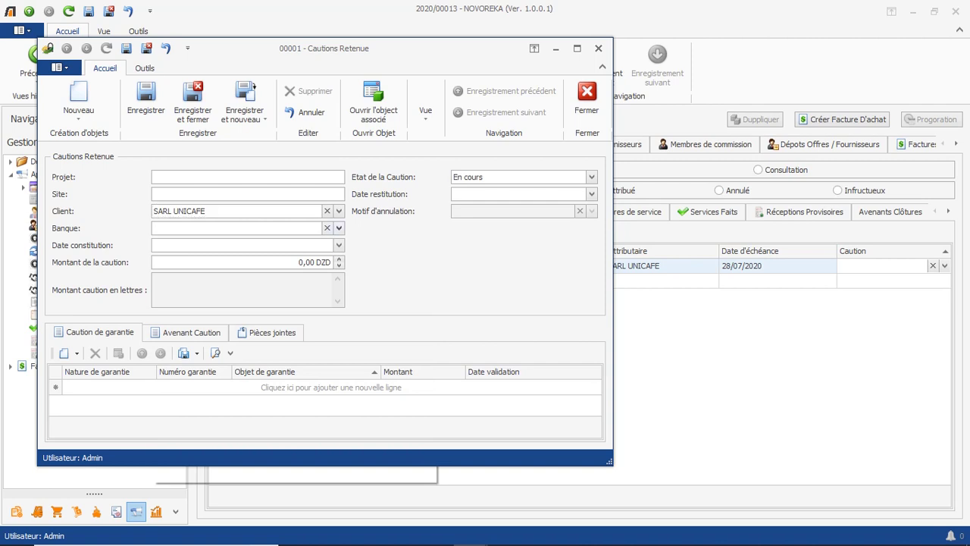
key("F4")
key("Down")
key("Down")
key("Down")
key("Down")
key("Down")
key("Down")
key("Down")
key("Down")
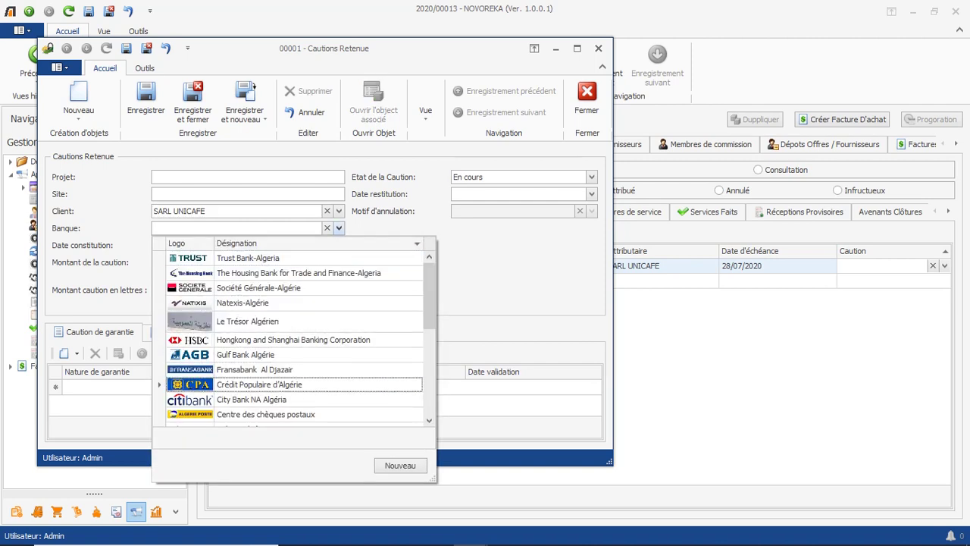
key("Return")
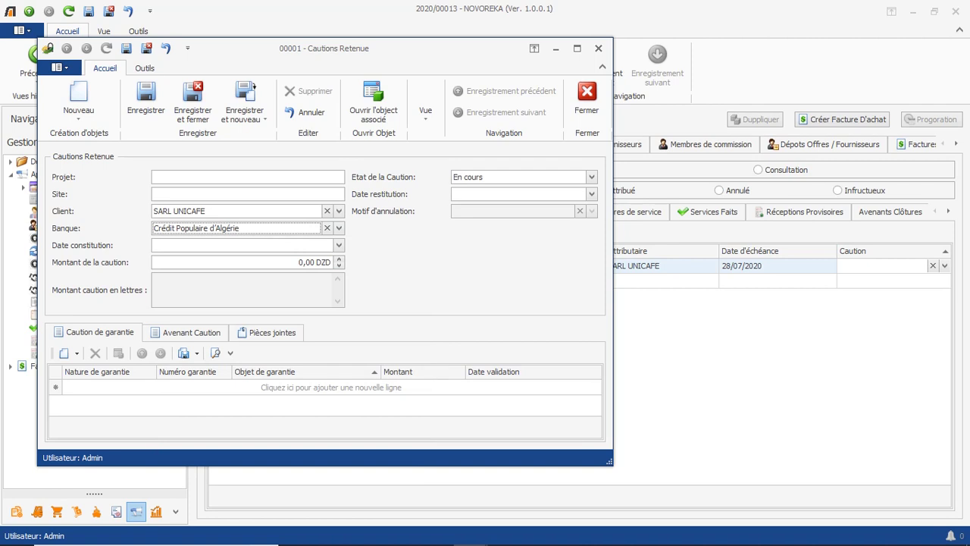
Set constitution date 19/07/2020, amount 1 000 000 DZD and restitution date 19/07/2021.
key("Tab")
key("F4")
key("Page_Down")
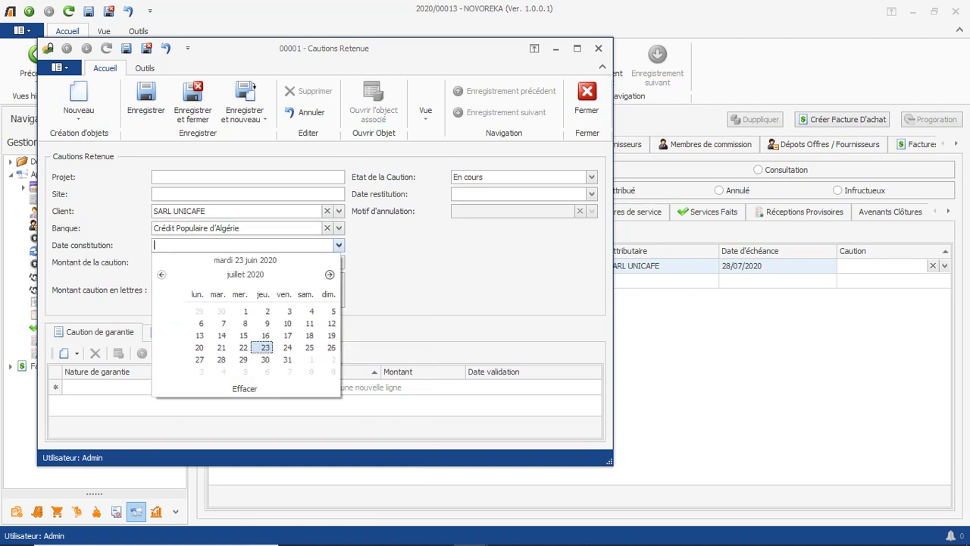
key("Up")
key("Right")
key("Right")
key("Right")
key("Return")
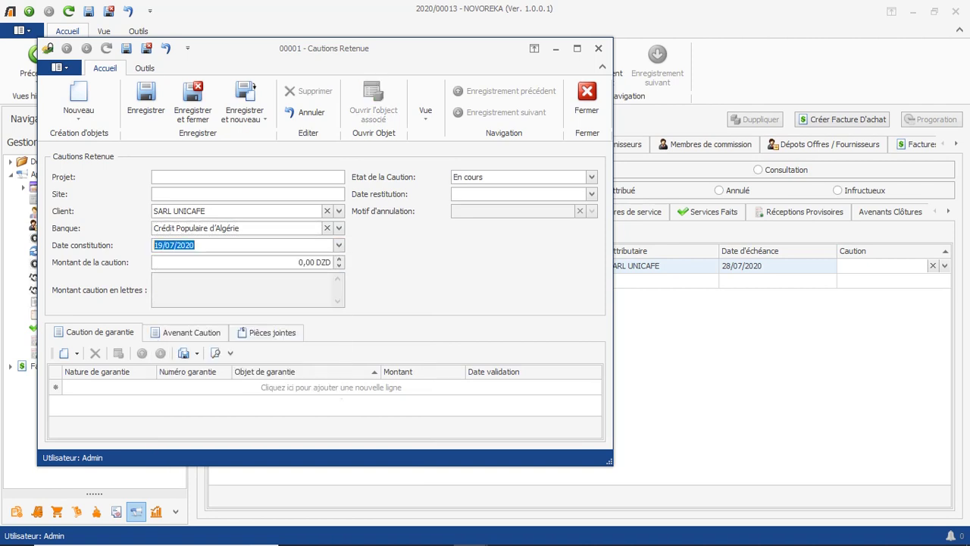
key("Tab")
type("1000000")
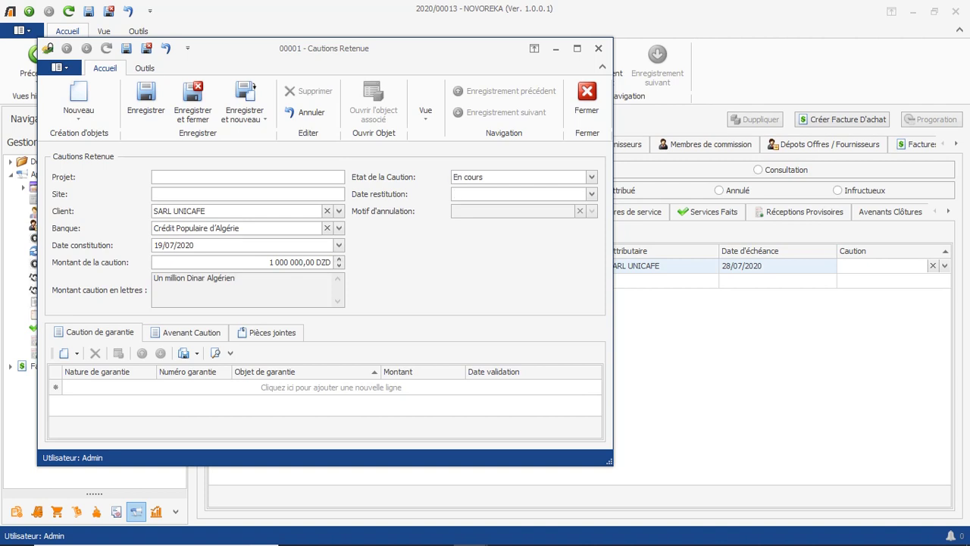
left_click(472, 194)
type("19072021")
Add a Caution de garantie line numbered 257 with its purpose pasted in.
left_click(98, 387)
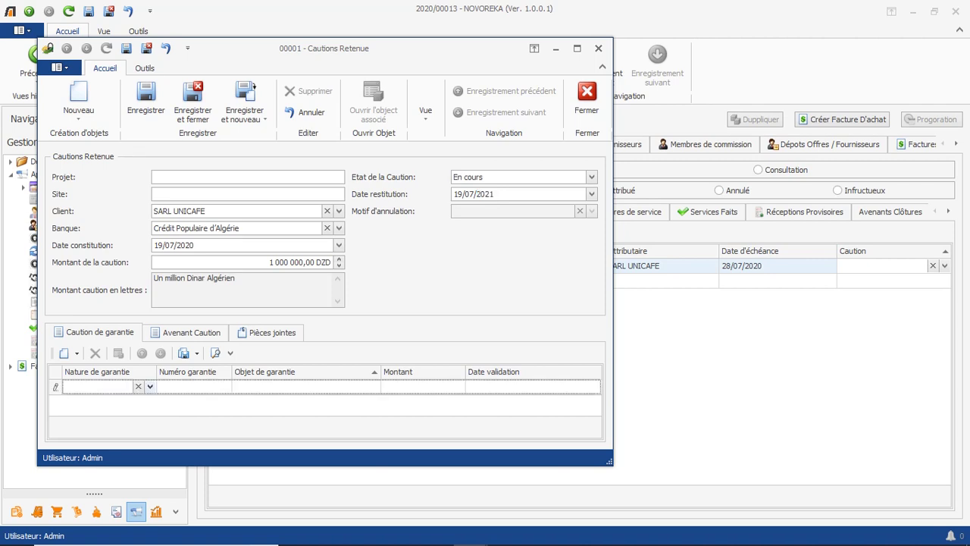
key("Return")
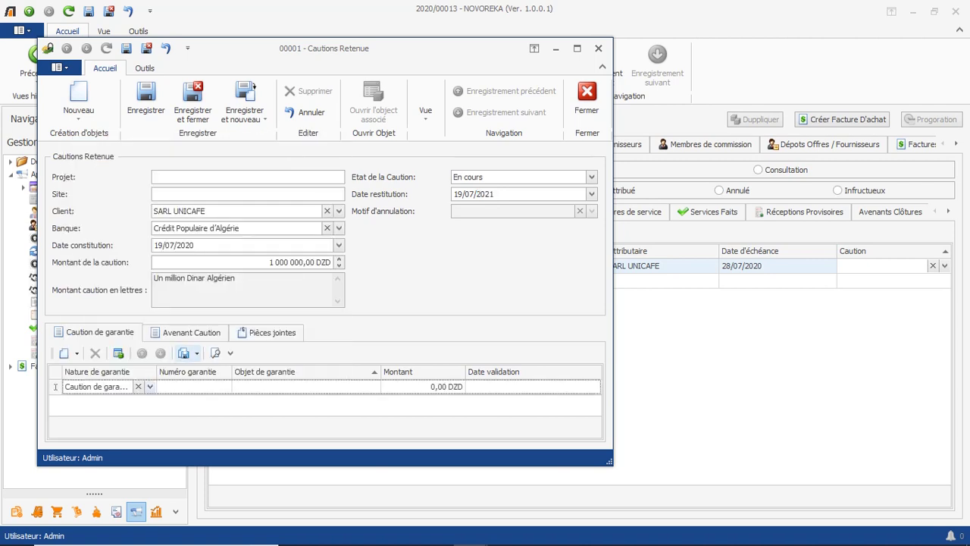
type("257")
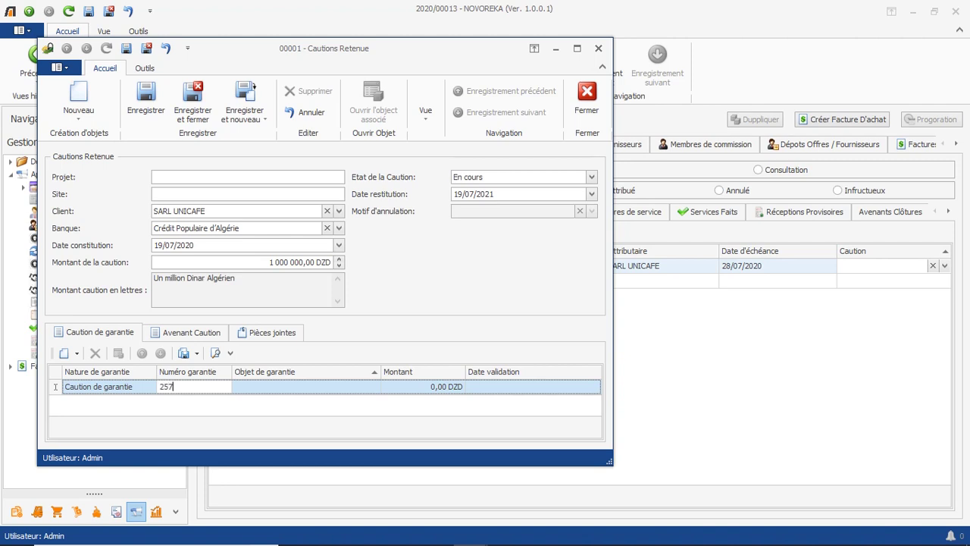
key("Tab")
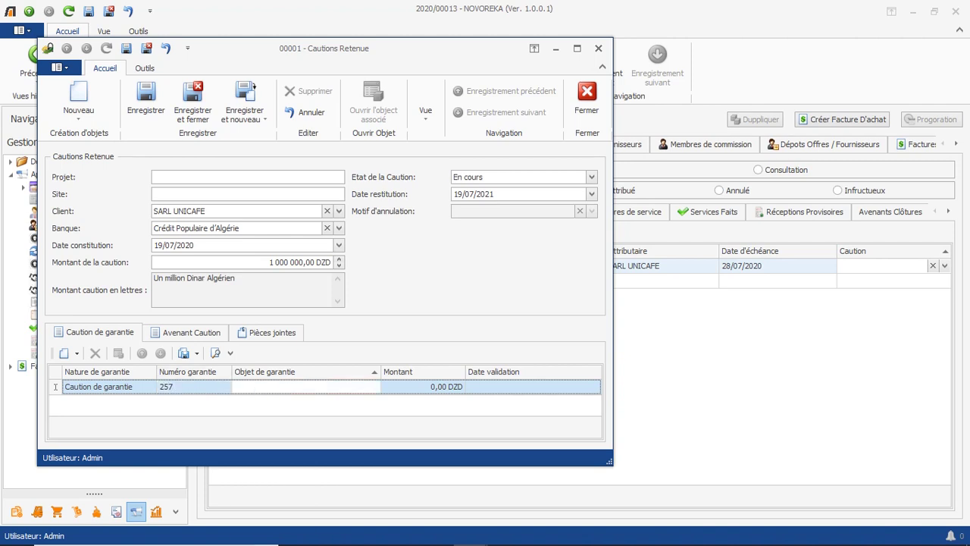
type("couvrir les dépense engagées")
key("Tab")
key("Tab")
key("Return")
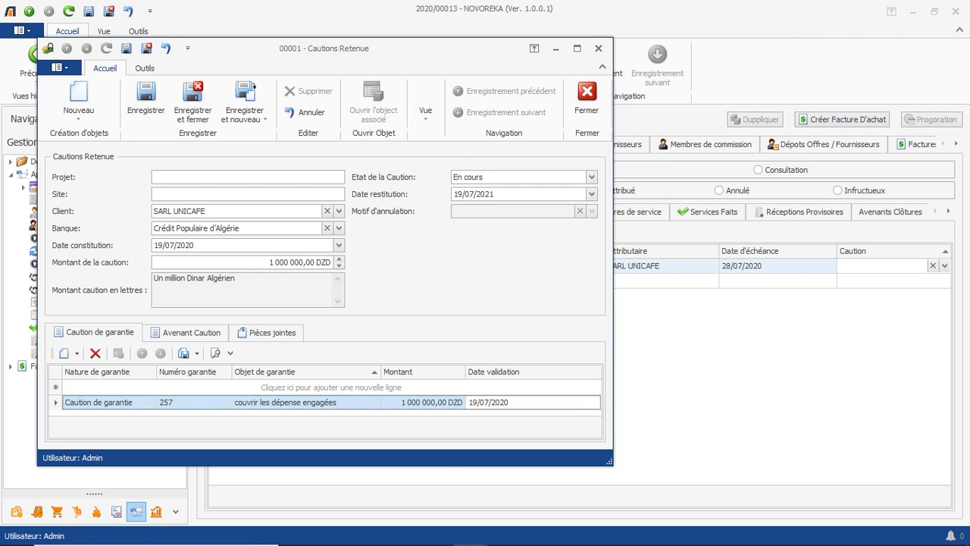
Add guarantee amendment 001 for 500 000 DZD.
left_click(191, 332)
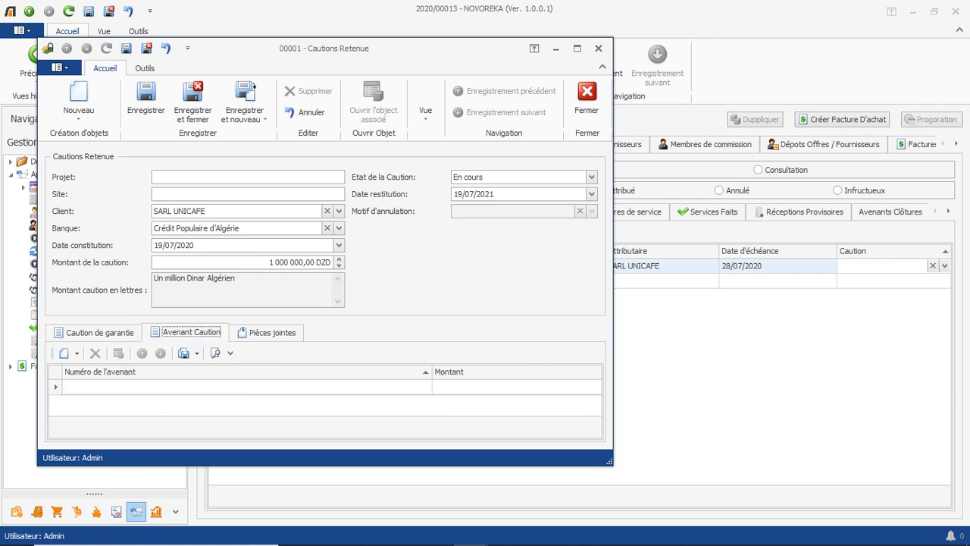
left_click(190, 387)
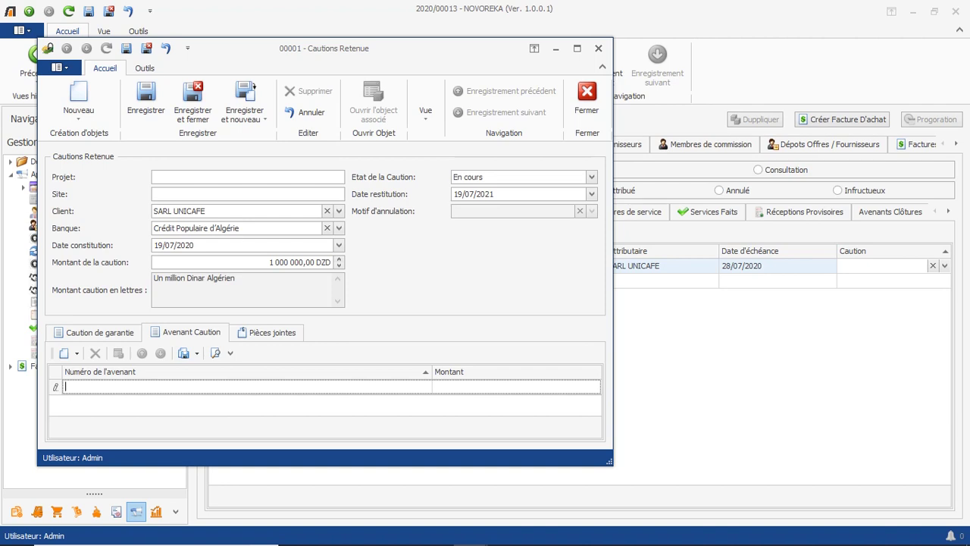
type("001")
left_click(517, 386)
type("500000")
key("Return")
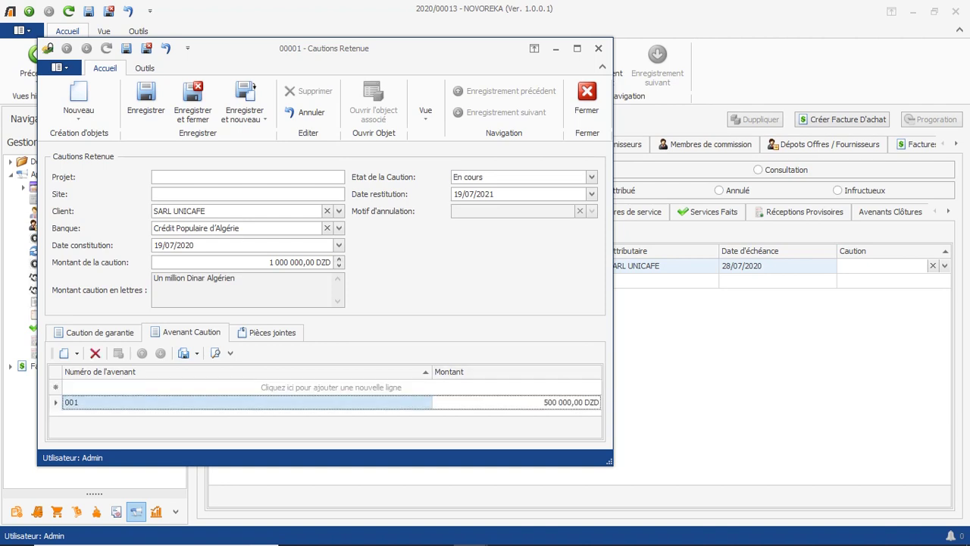
Attach the caution de garantie file to the guarantee.
left_click(272, 332)
left_click(90, 353)
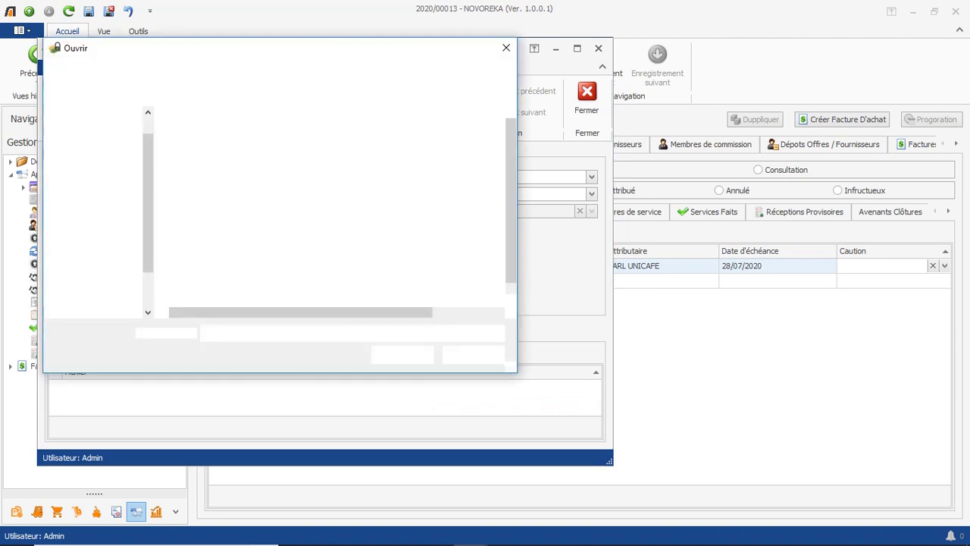
left_click(220, 135)
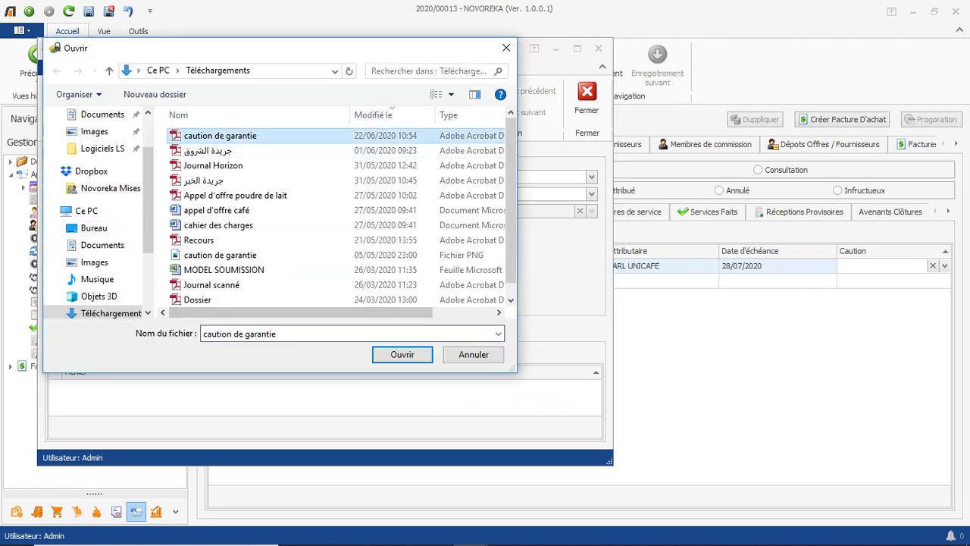
left_click(402, 354)
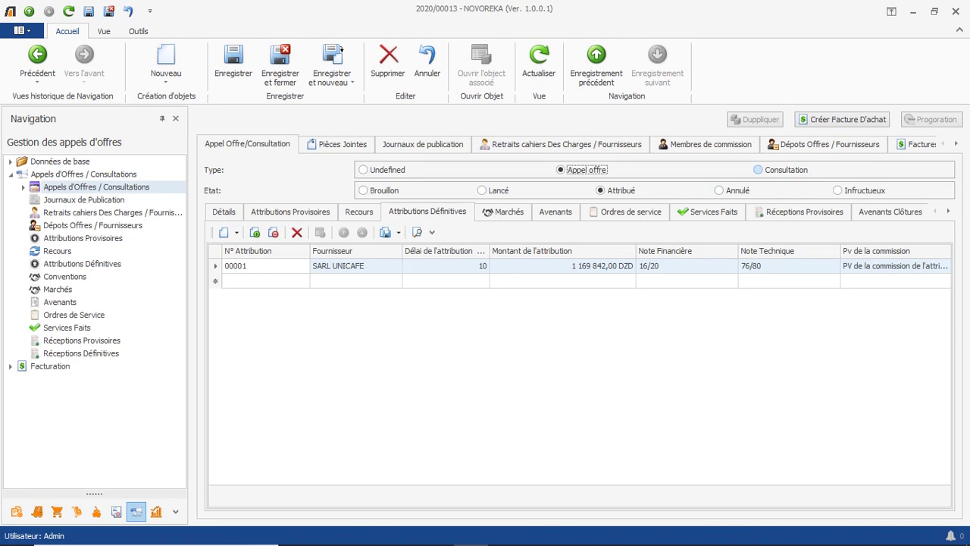
View a consultation's conventions, sorting by each column in turn.
left_click(758, 169)
left_click(503, 211)
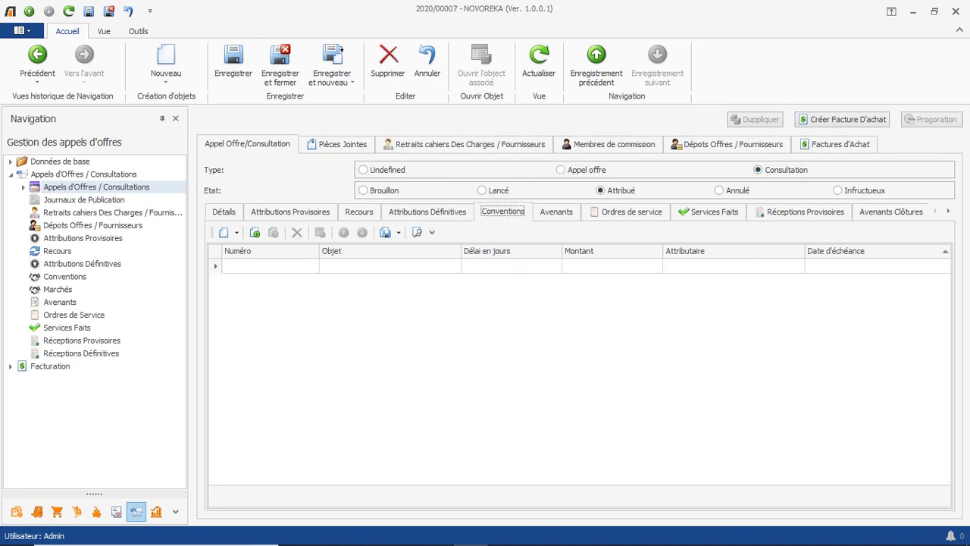
left_click(270, 250)
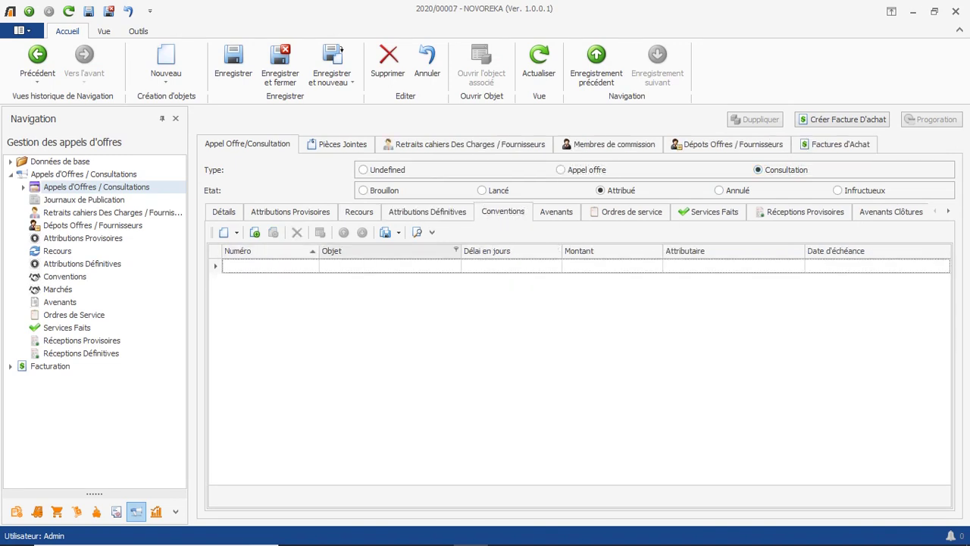
left_click(389, 251)
left_click(511, 251)
left_click(611, 251)
left_click(734, 251)
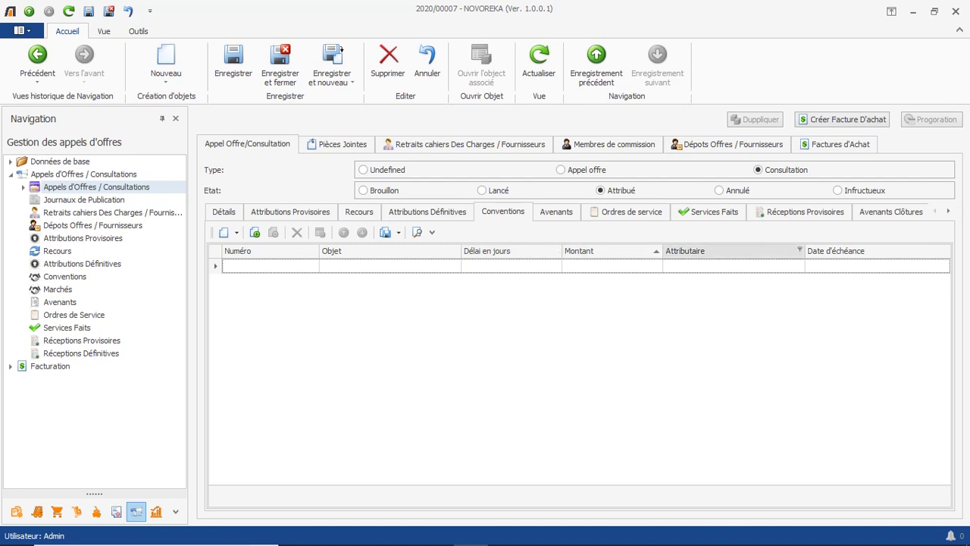
left_click(877, 251)
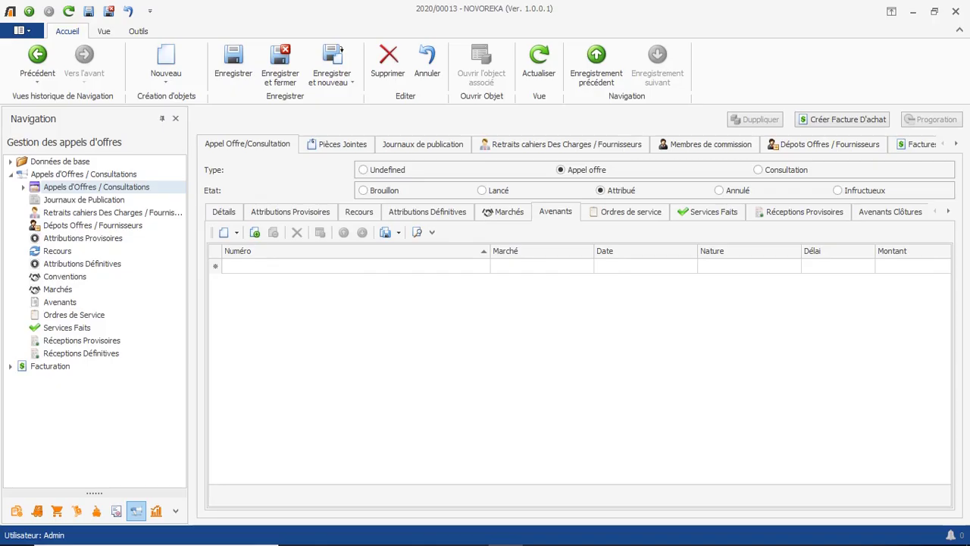
Add amendment 001 linked to contract 001.
left_click(355, 266)
type("001")
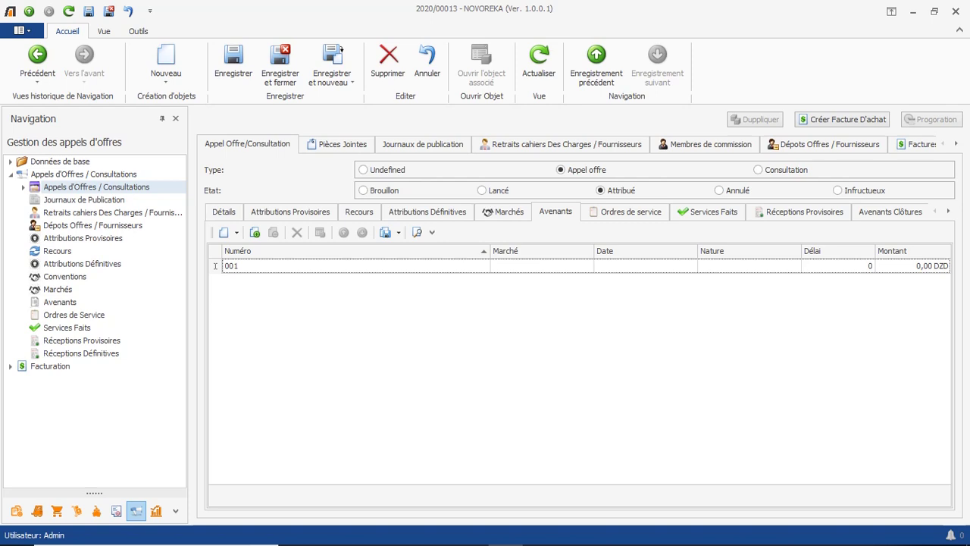
left_click(588, 266)
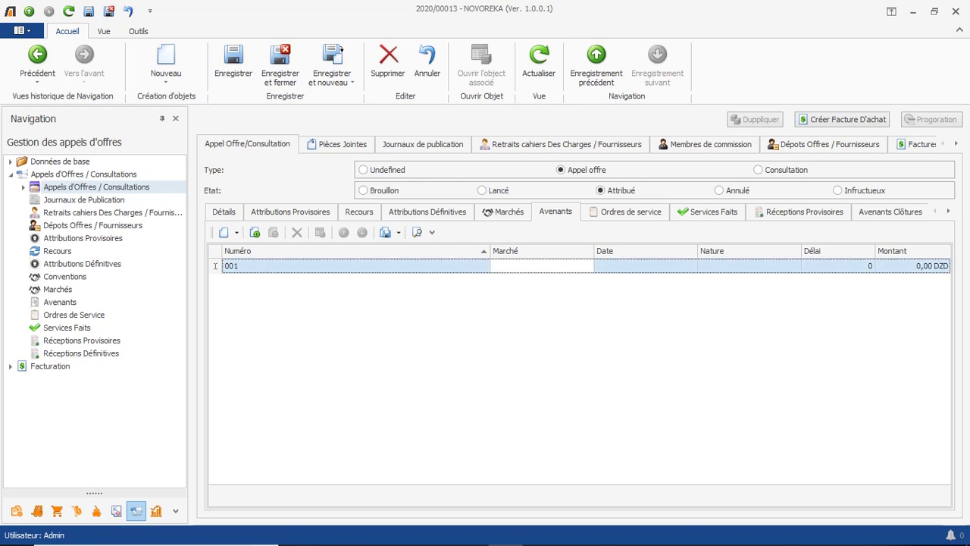
left_click(523, 294)
key("Tab")
Date the amendment 25/08/2020, nature Bilatérale, with a 60-day delay.
type("25")
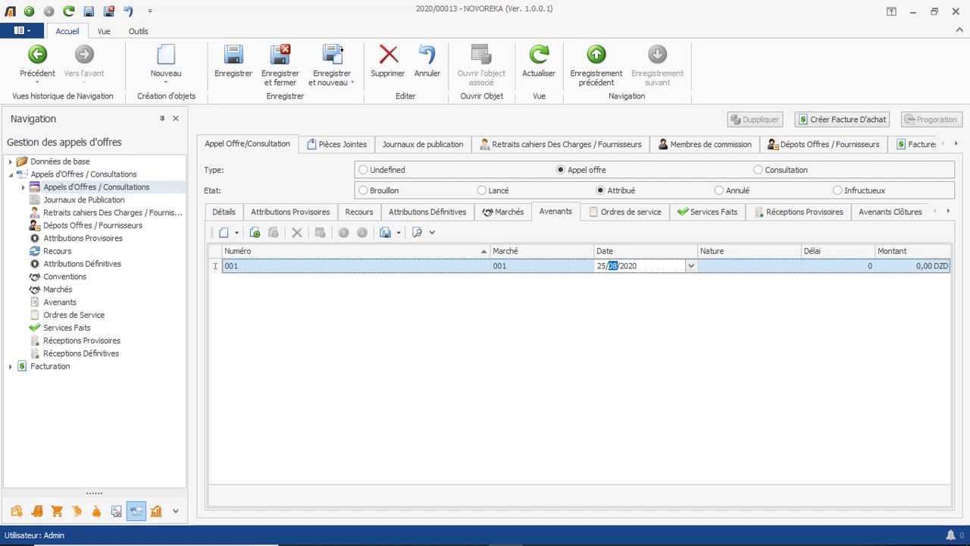
key("Tab")
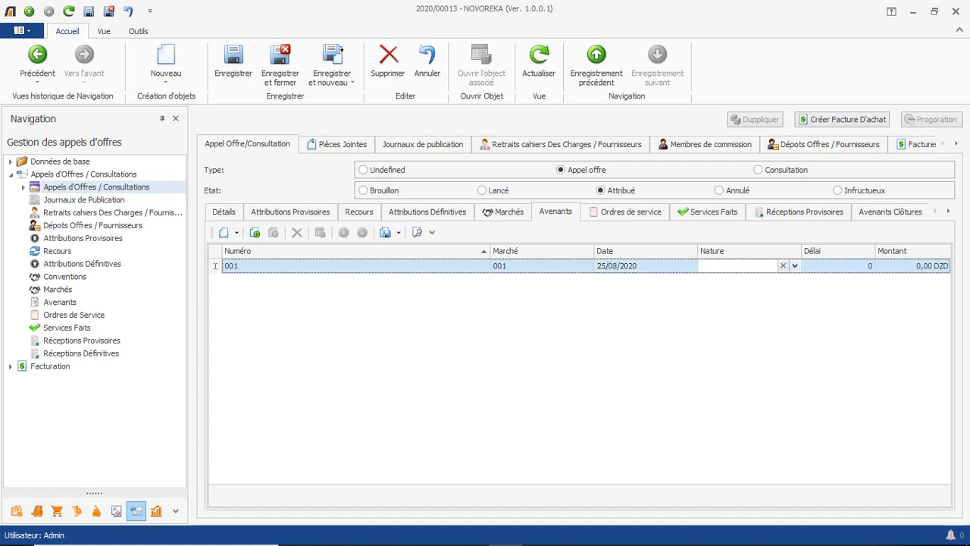
key("alt+Down")
key("Return")
key("Tab")
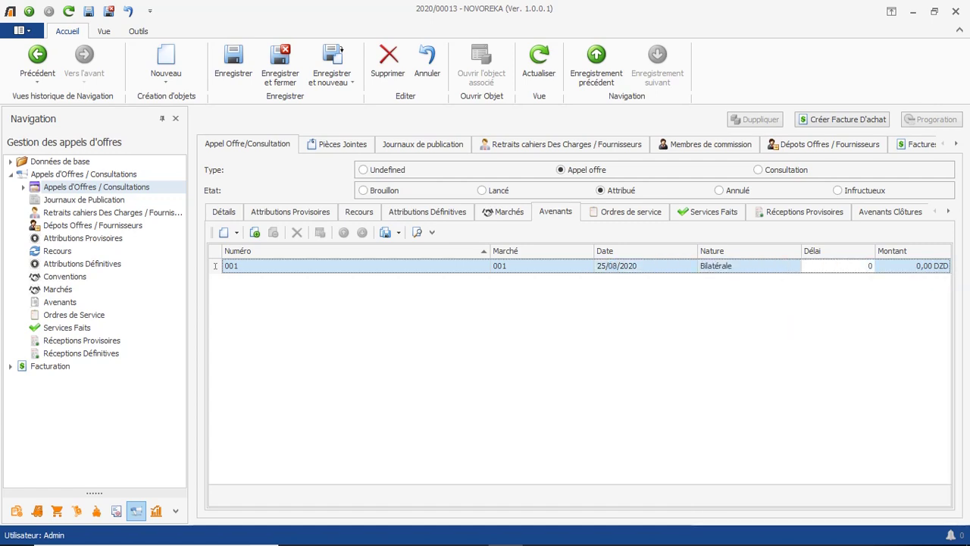
type("60")
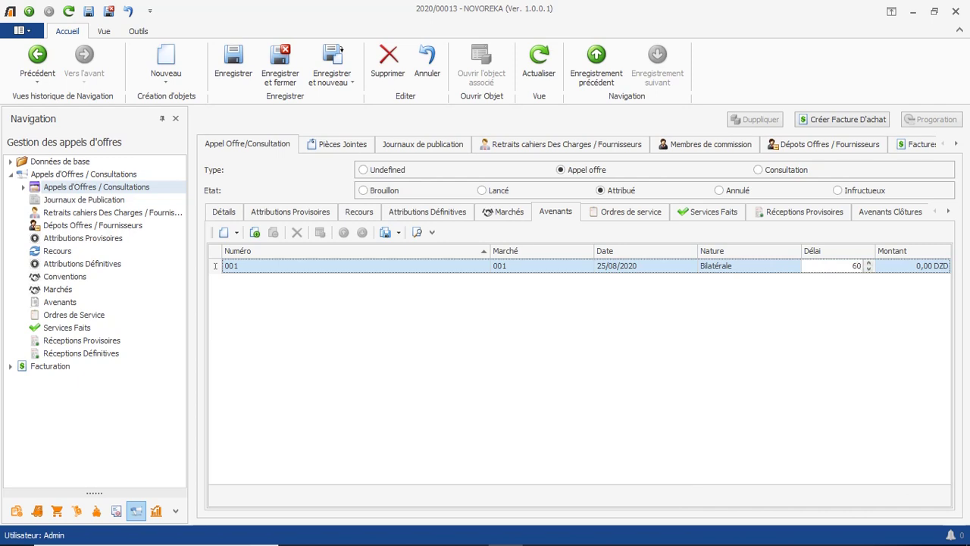
key("Tab")
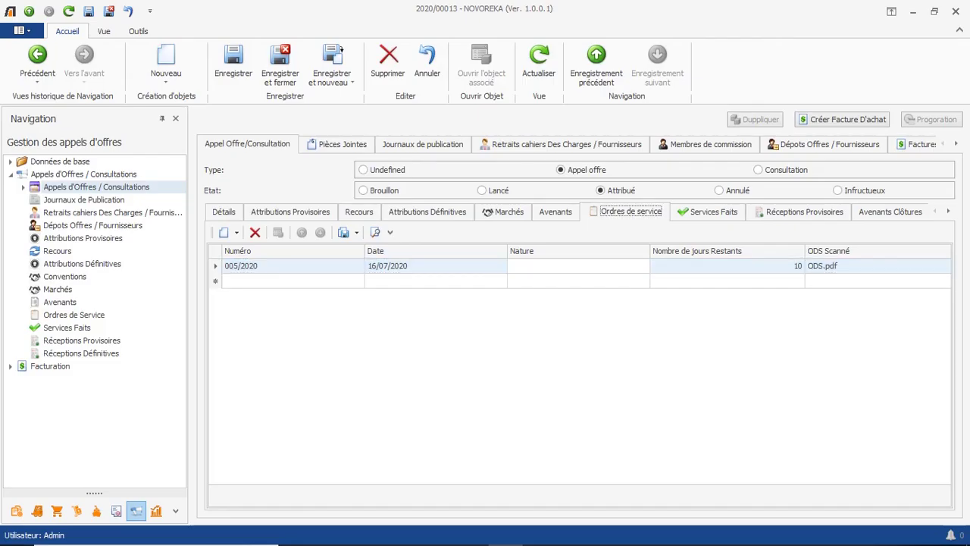
Set service order 005/2020's nature to 'Ordre de service Notification'.
left_click(578, 266)
left_click(643, 266)
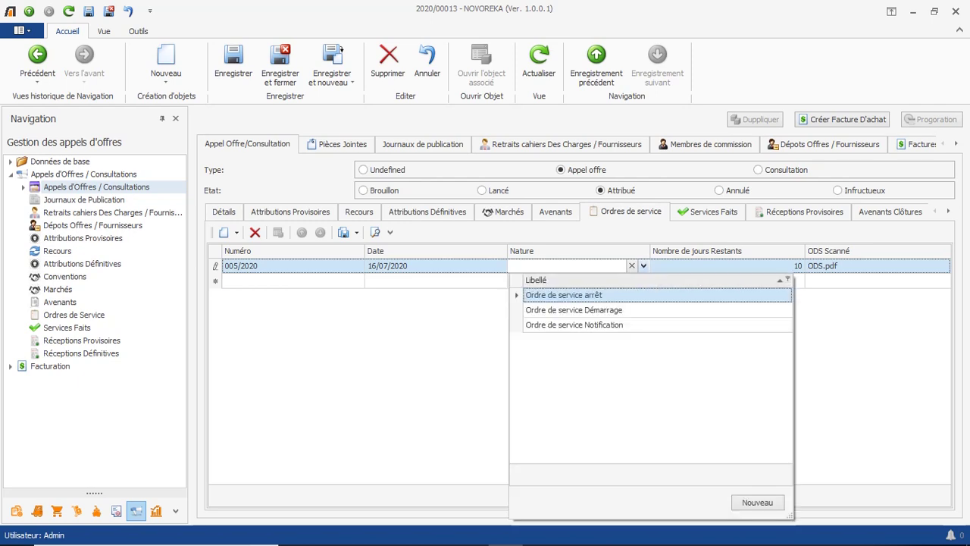
key("Down")
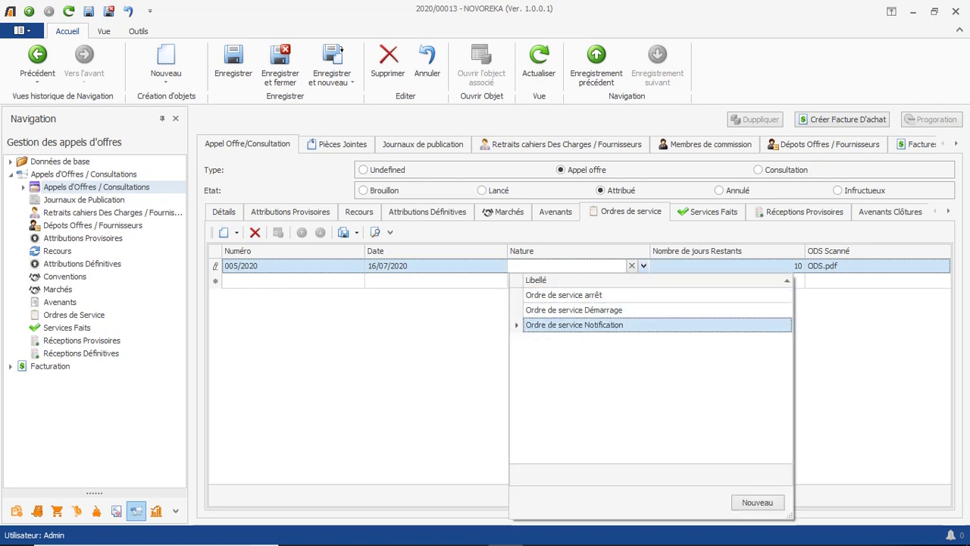
key("Return")
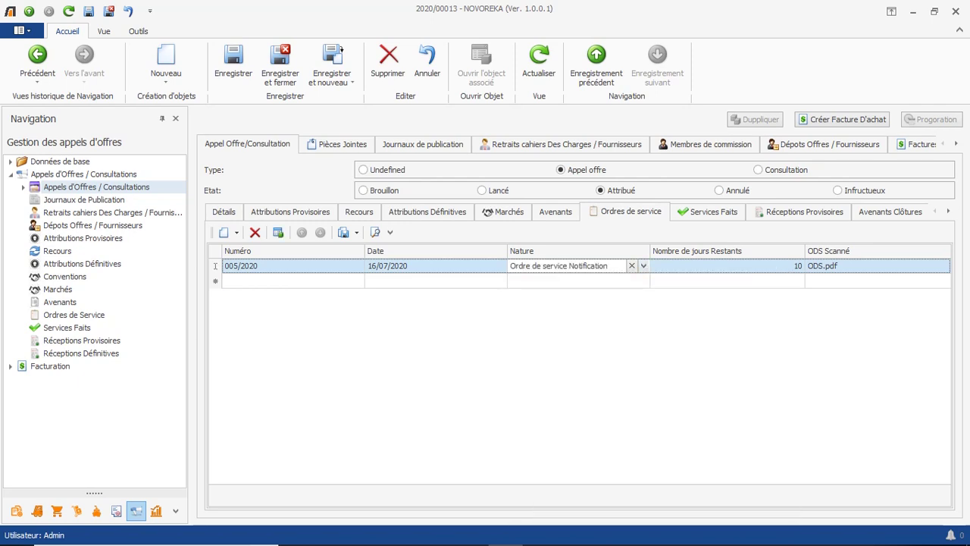
key("Return")
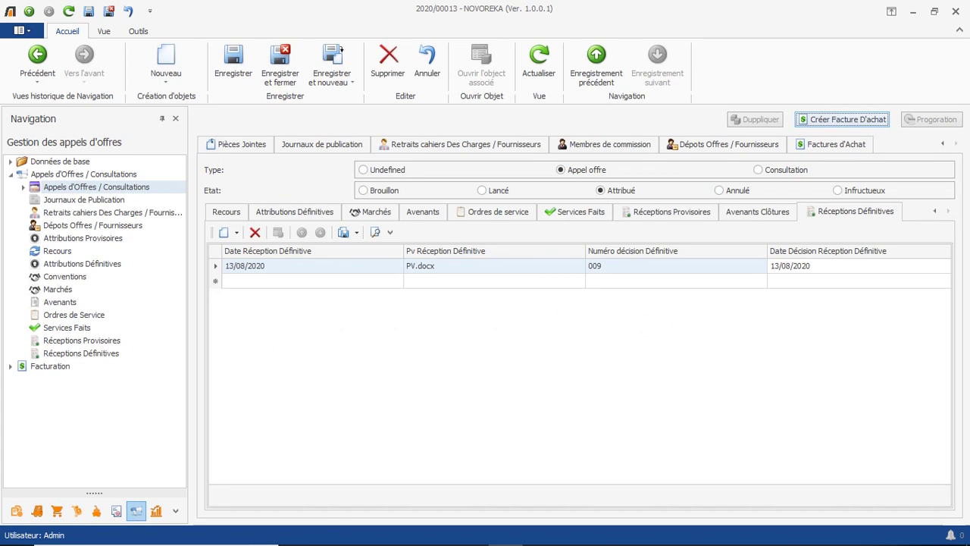
Create a purchase invoice for the tender, selecting FA2020/00001 from the invoice list.
left_click(842, 119)
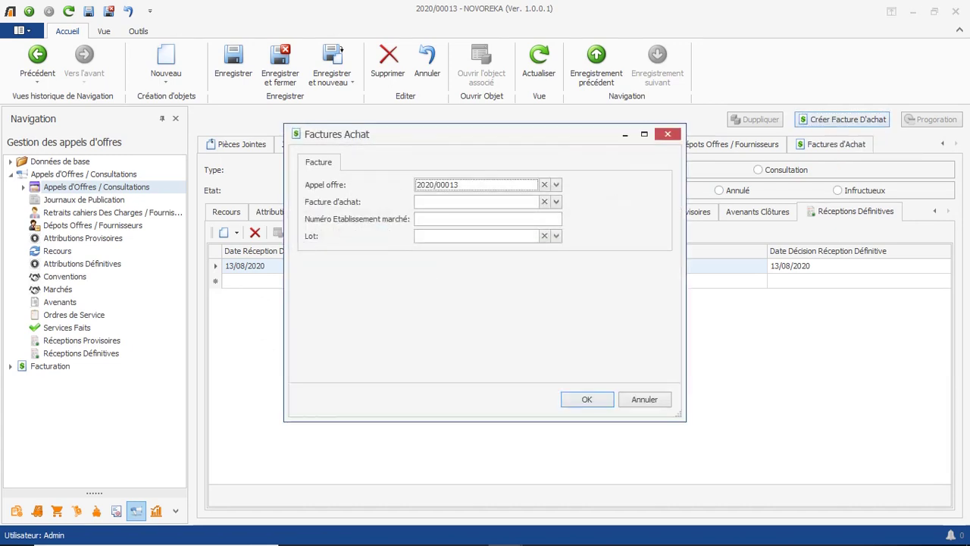
left_click(557, 202)
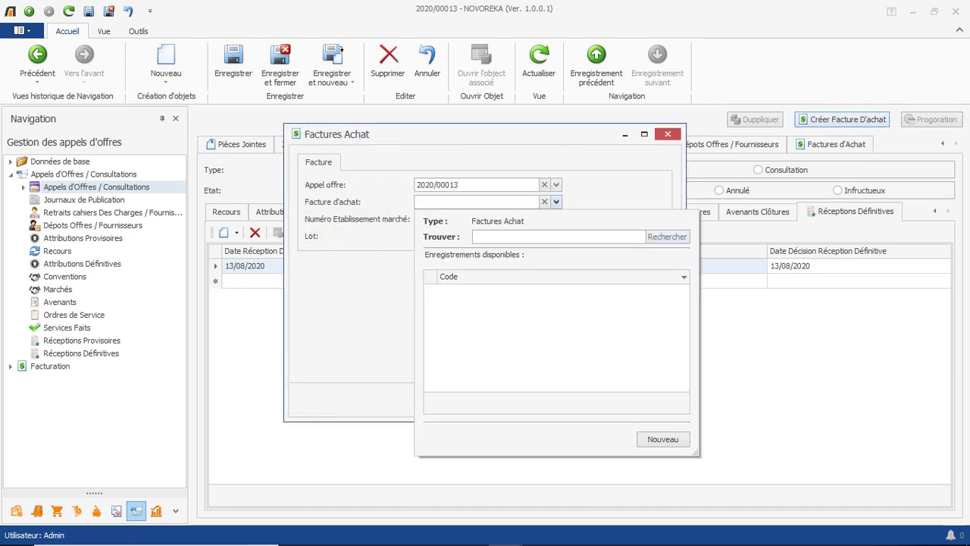
key("Return")
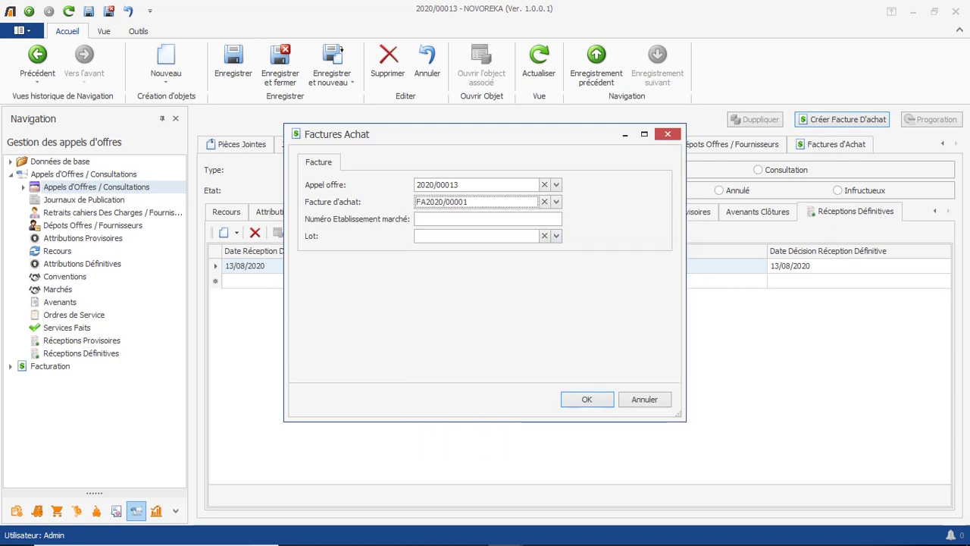
key("alt+Down")
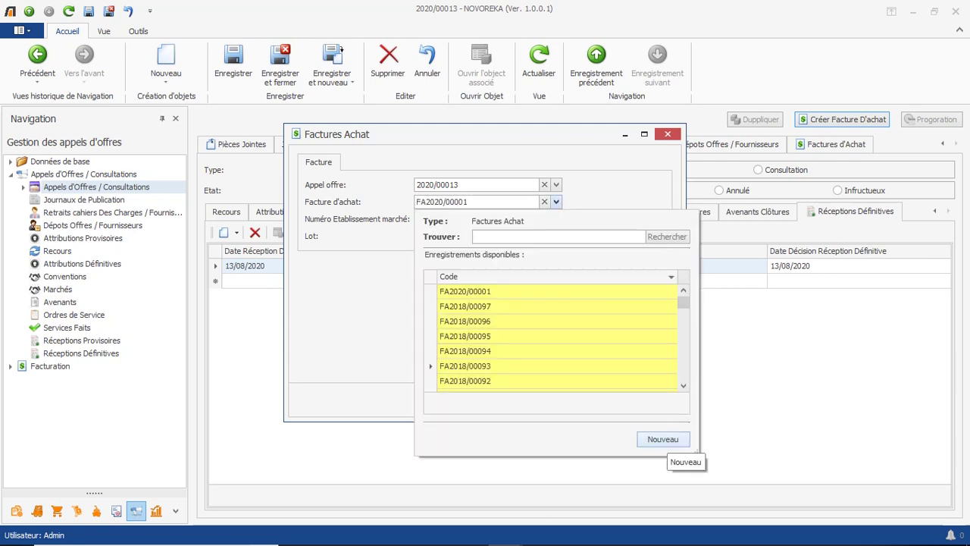
left_click(662, 439)
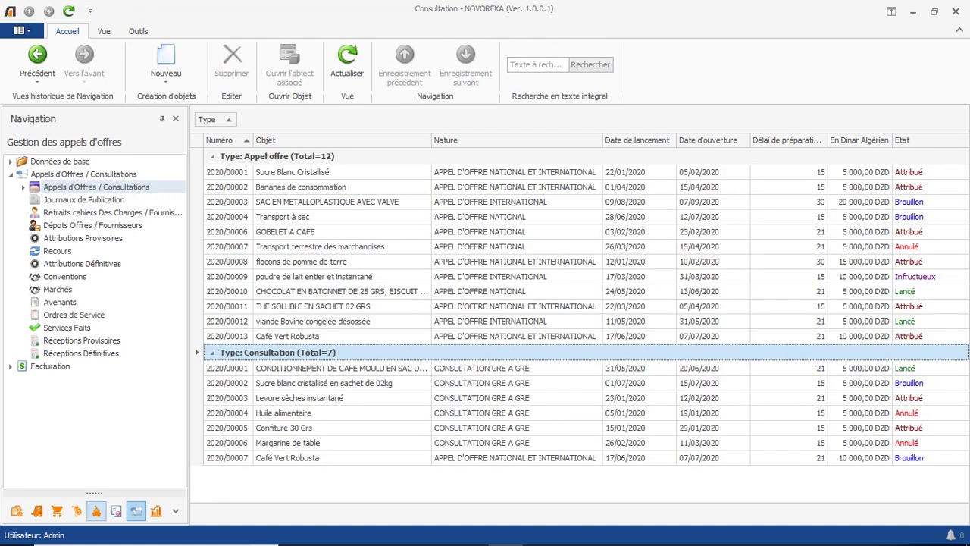
In the Achat module, browse suppliers, purchase orders, delivery notes and payments, ending on Factures Achat.
left_click(57, 510)
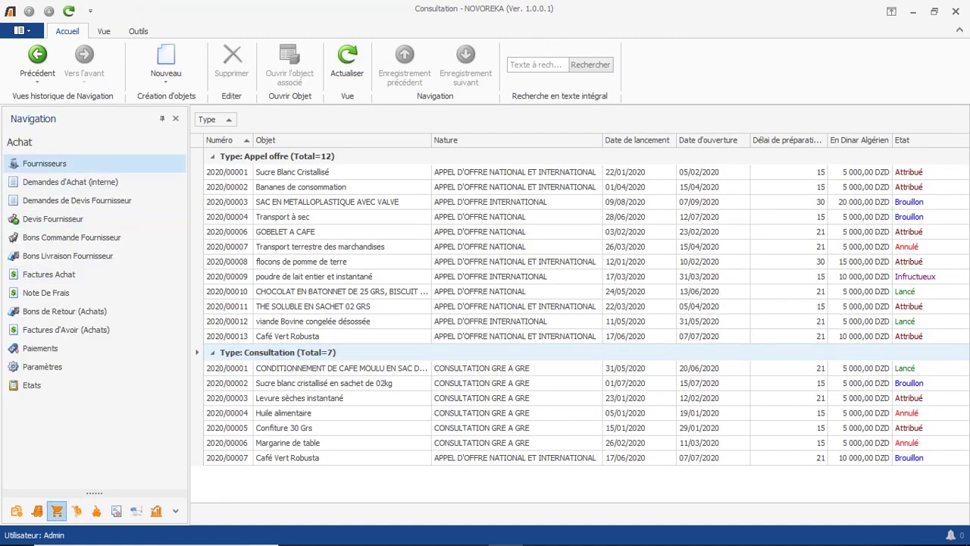
left_click(44, 163)
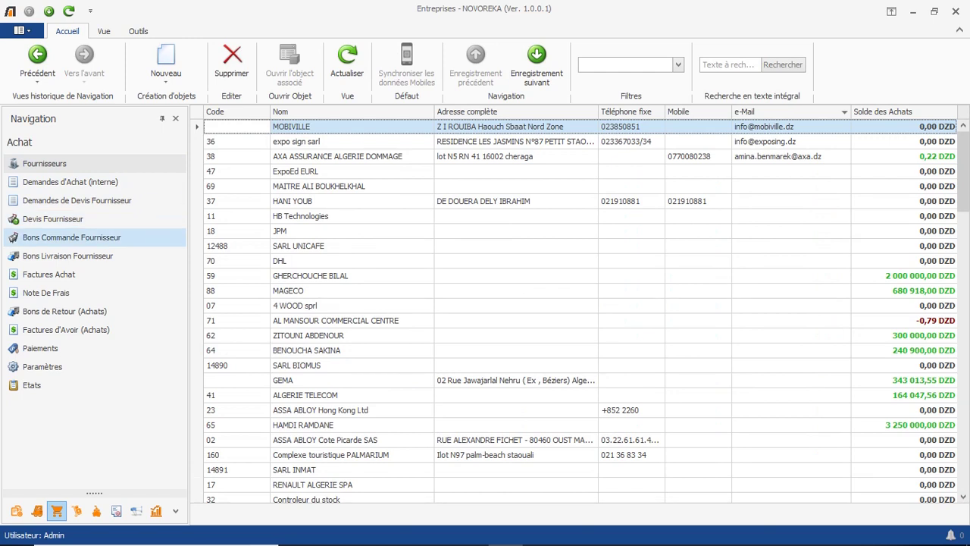
left_click(72, 237)
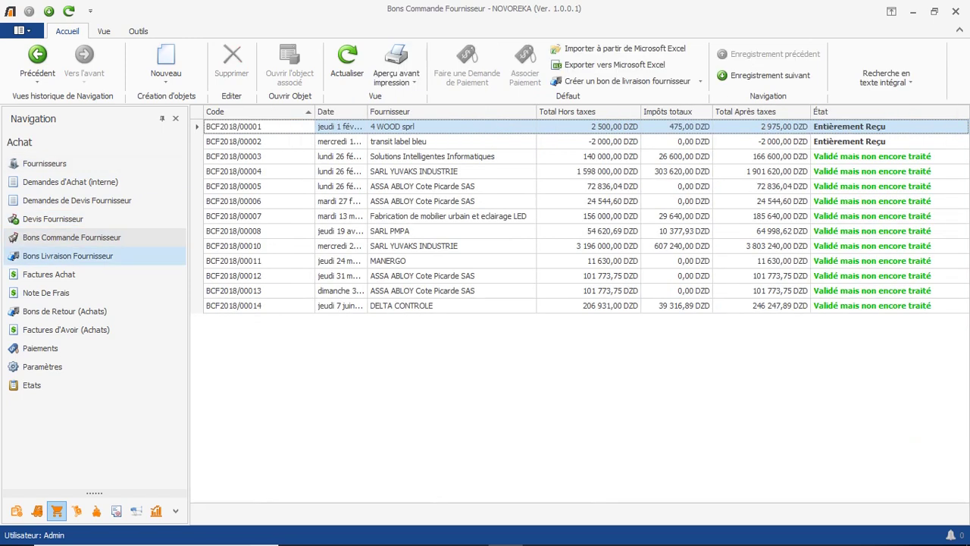
left_click(68, 256)
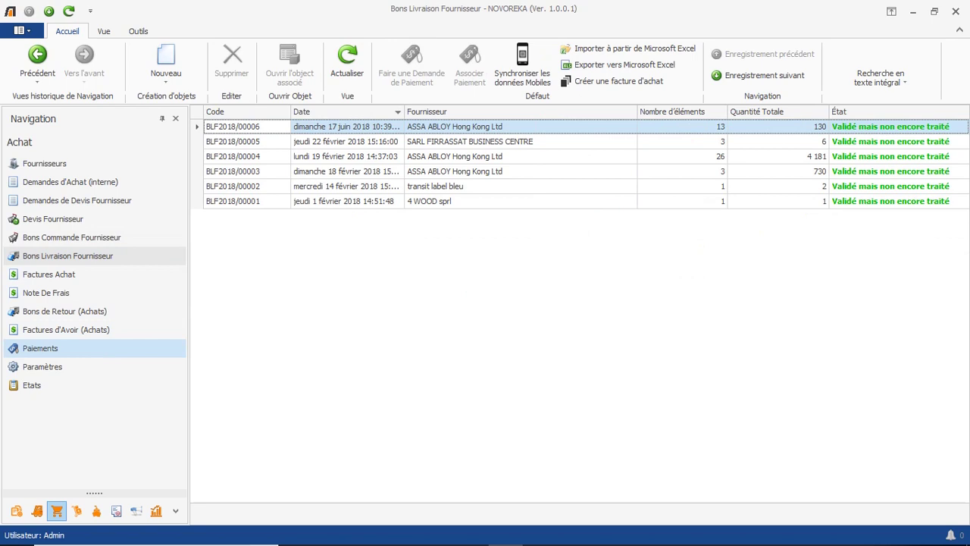
left_click(41, 348)
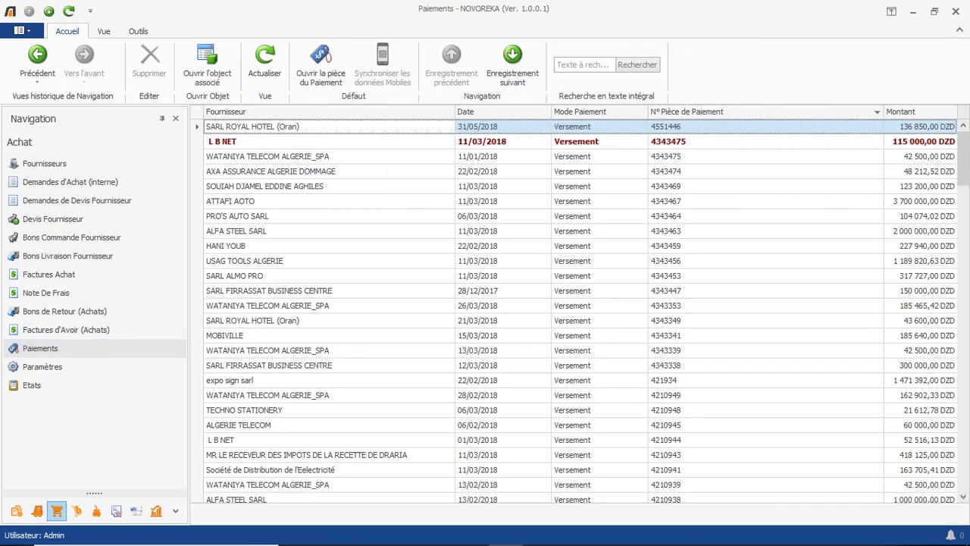
left_click(49, 274)
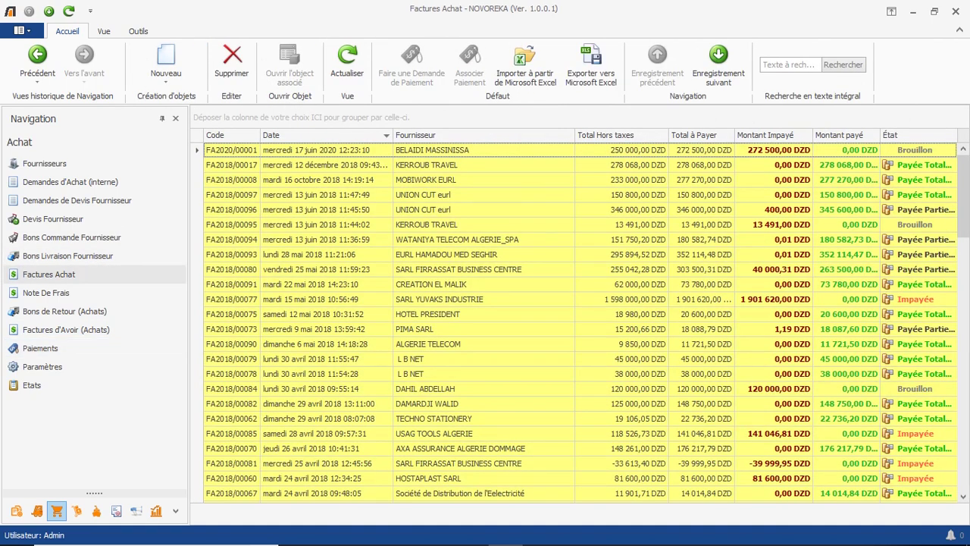
Group purchase invoices by supplier and expand several suppliers' groups.
left_click_drag(415, 135, 228, 119)
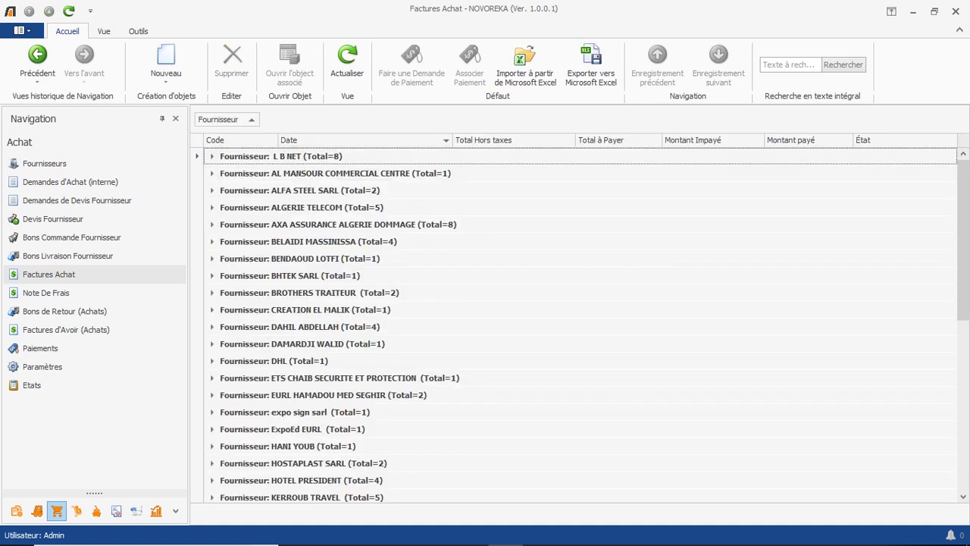
left_click(212, 174)
left_click(213, 156)
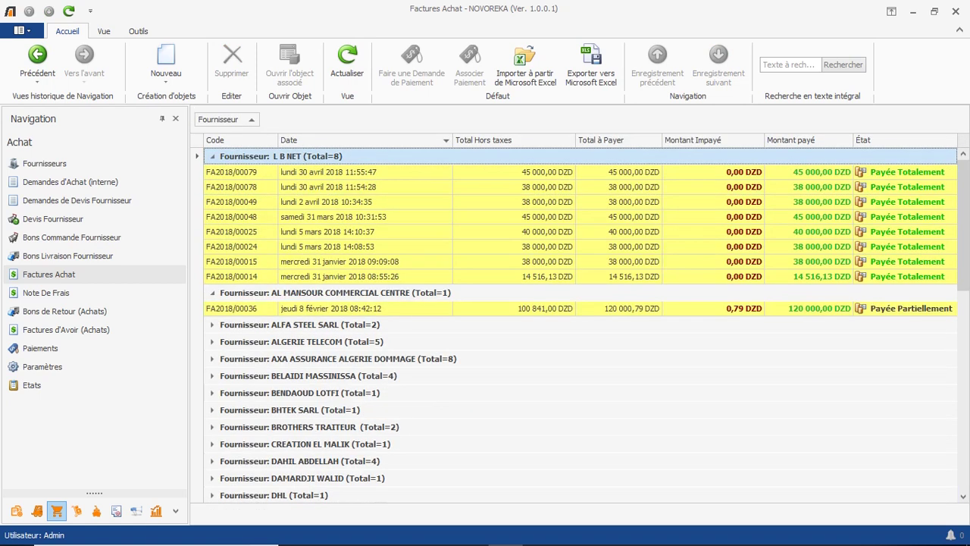
left_click(212, 325)
left_click(213, 372)
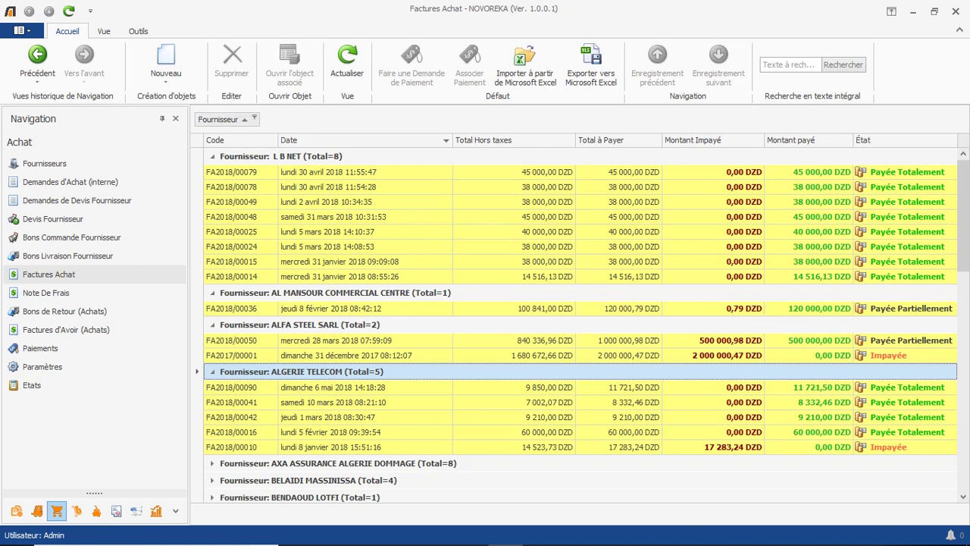
Regroup invoices by payment status and expand the unpaid, partially and fully paid groups.
left_click_drag(226, 119, 394, 140)
left_click_drag(917, 135, 216, 119)
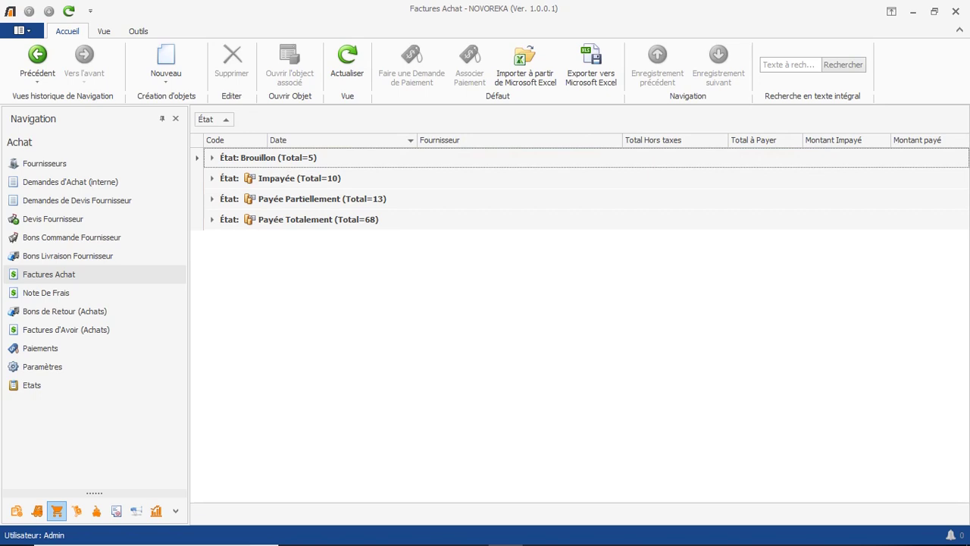
left_click(212, 179)
left_click(213, 348)
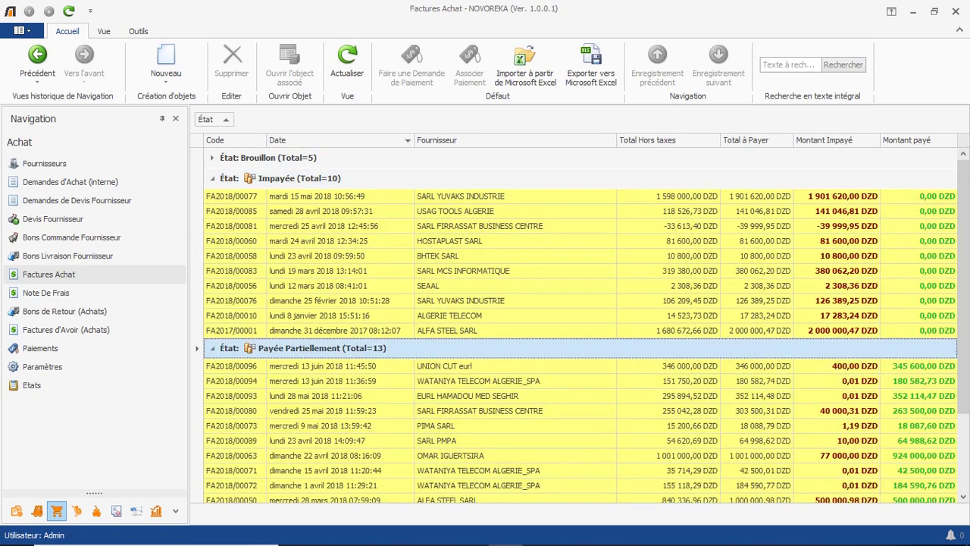
scroll(213, 349, "down", 2)
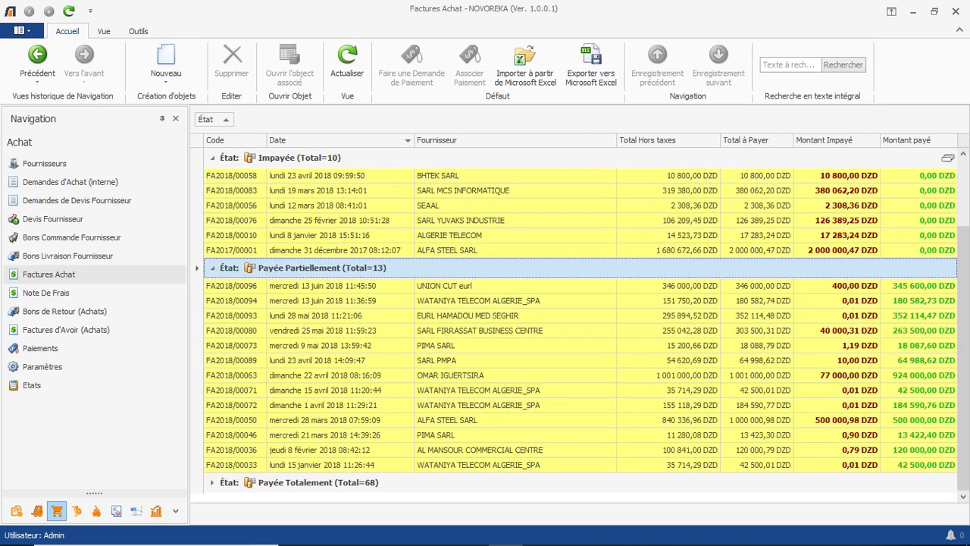
left_click(212, 482)
left_click(212, 482)
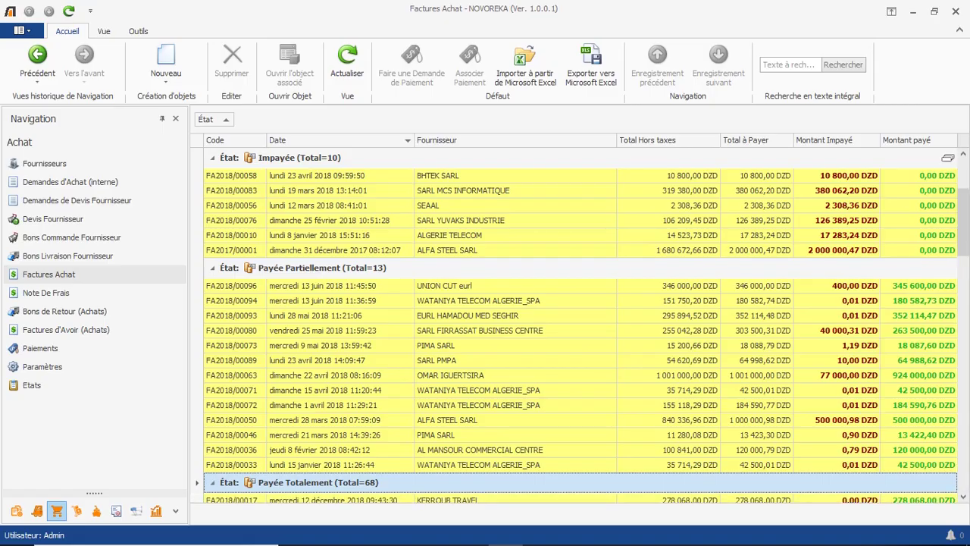
scroll(212, 482, "down", 3)
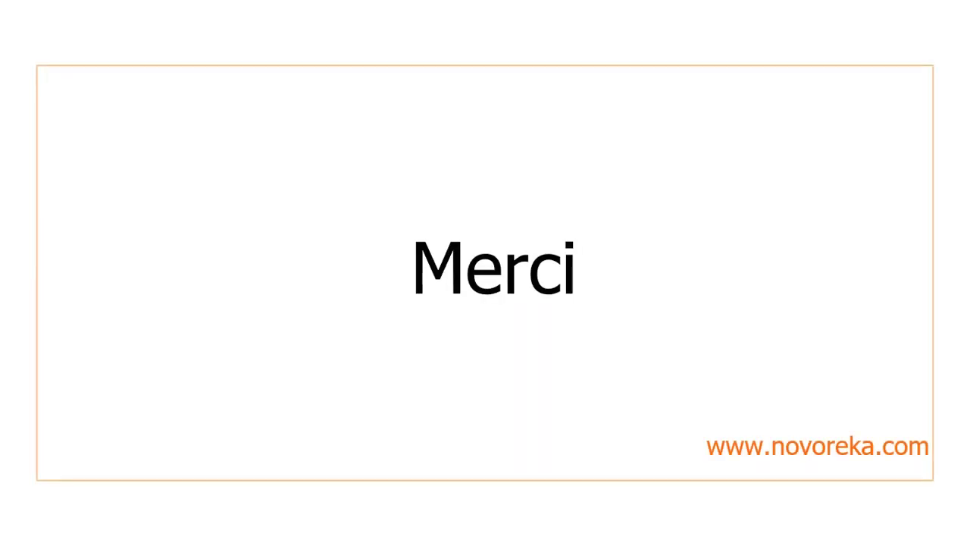